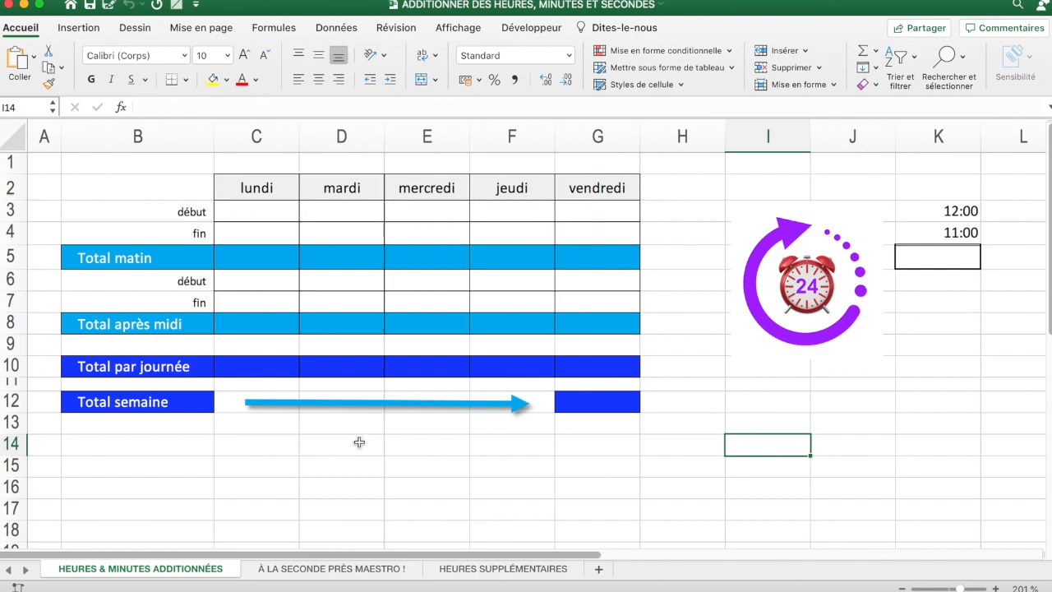
{"action": "left_click", "coordinate": [526, 570]}
{"action": "left_click", "coordinate": [194, 567]}
Enter Monday's morning hours in column C, with début 07:15 and fin 12:15.
{"action": "left_click", "coordinate": [272, 213]}
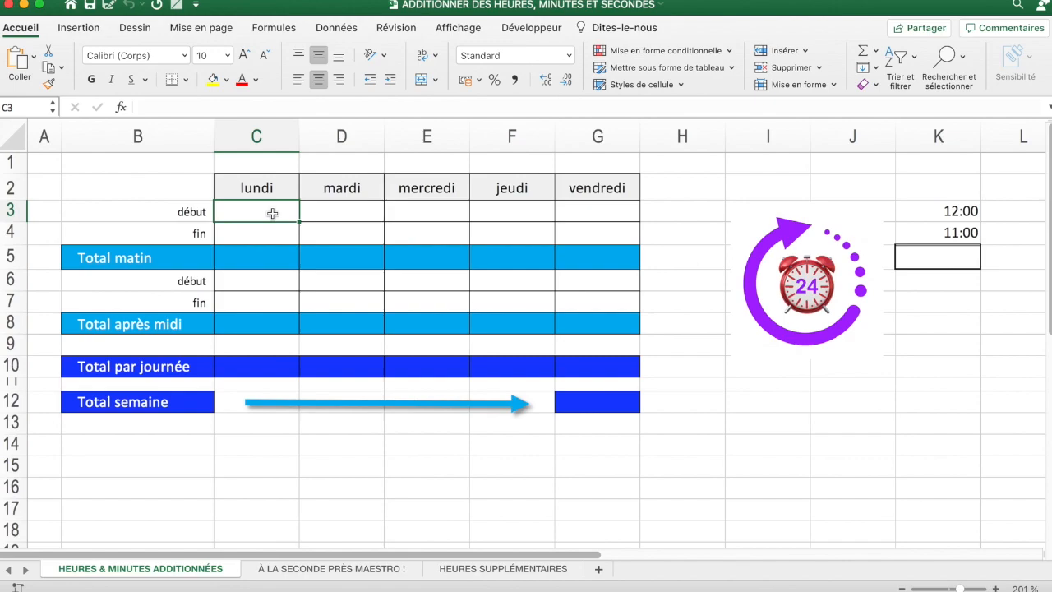
{"action": "type", "text": "07"}
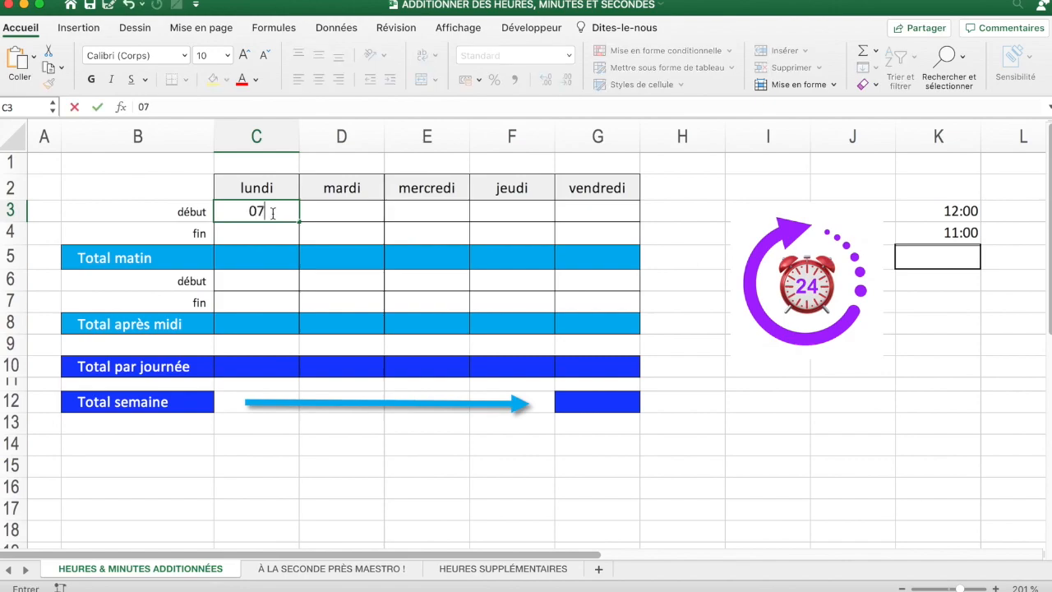
{"action": "type", "text": ":15"}
{"action": "key", "text": "Return"}
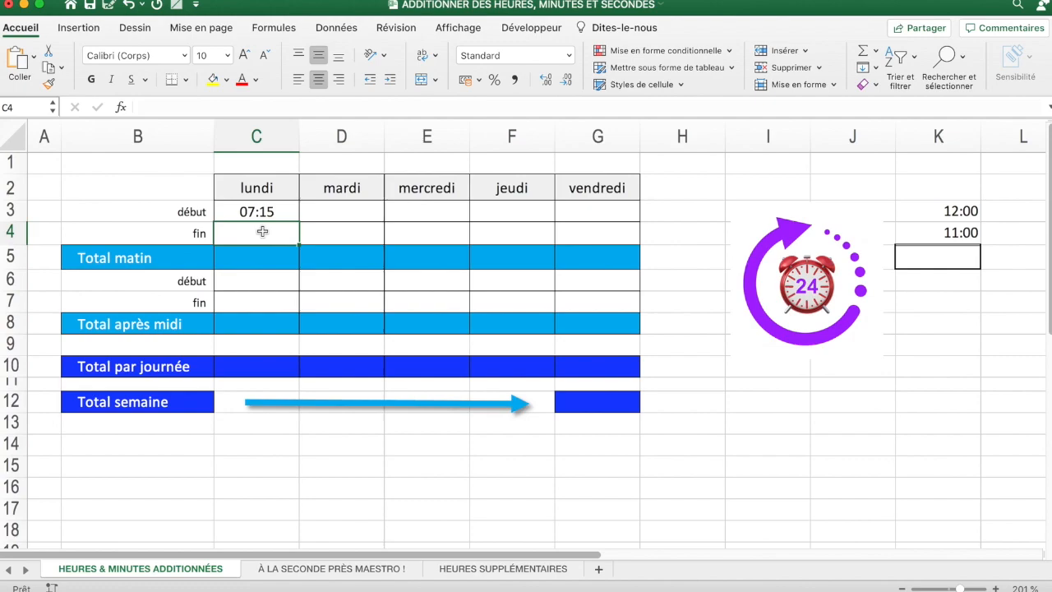
{"action": "type", "text": "12:15"}
{"action": "key", "text": "Return"}
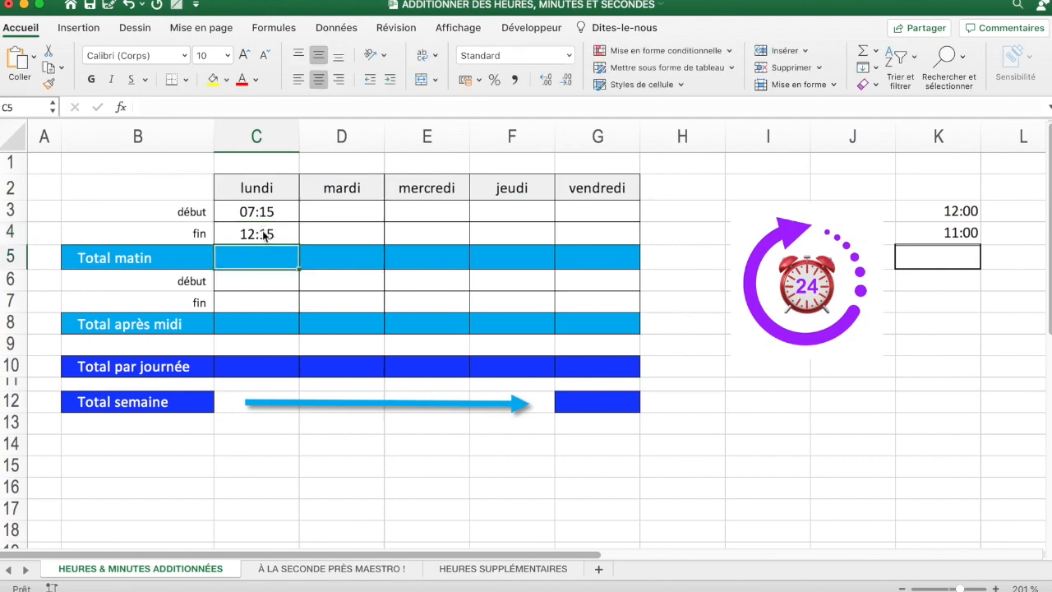
Enter Tuesday's morning hours in column D, with début 08:30 and fin 12:30.
{"action": "left_click", "coordinate": [335, 206]}
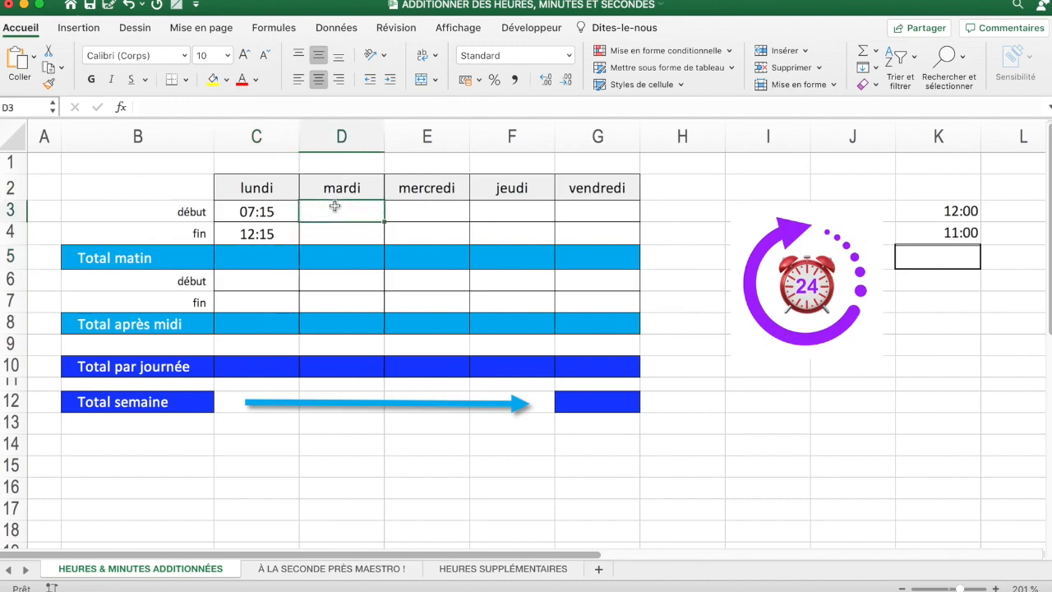
{"action": "type", "text": "08:3"}
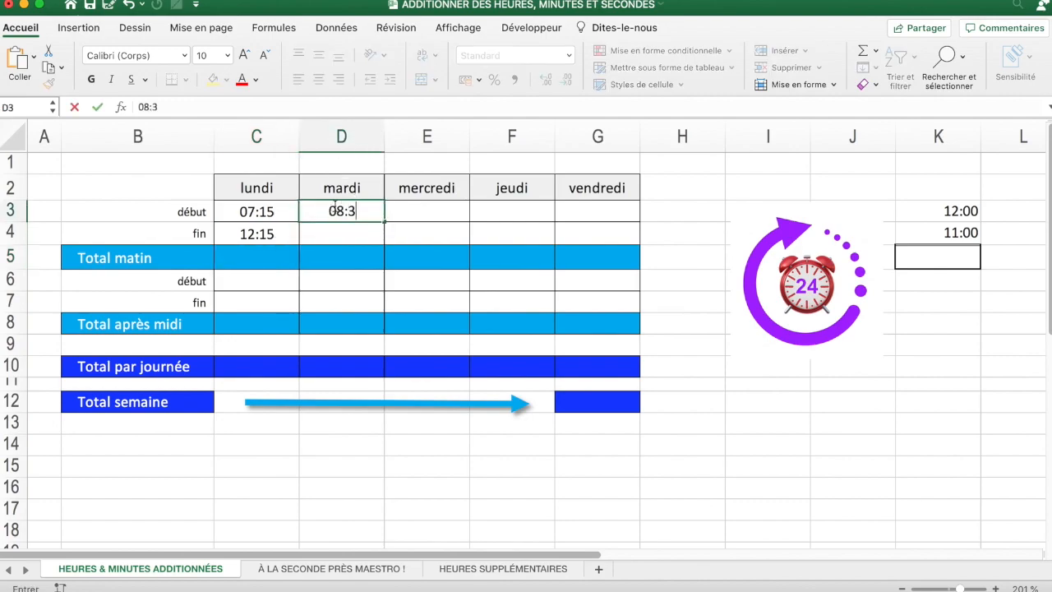
{"action": "type", "text": "0"}
{"action": "key", "text": "Return"}
{"action": "type", "text": "12:"}
{"action": "type", "text": "3"}
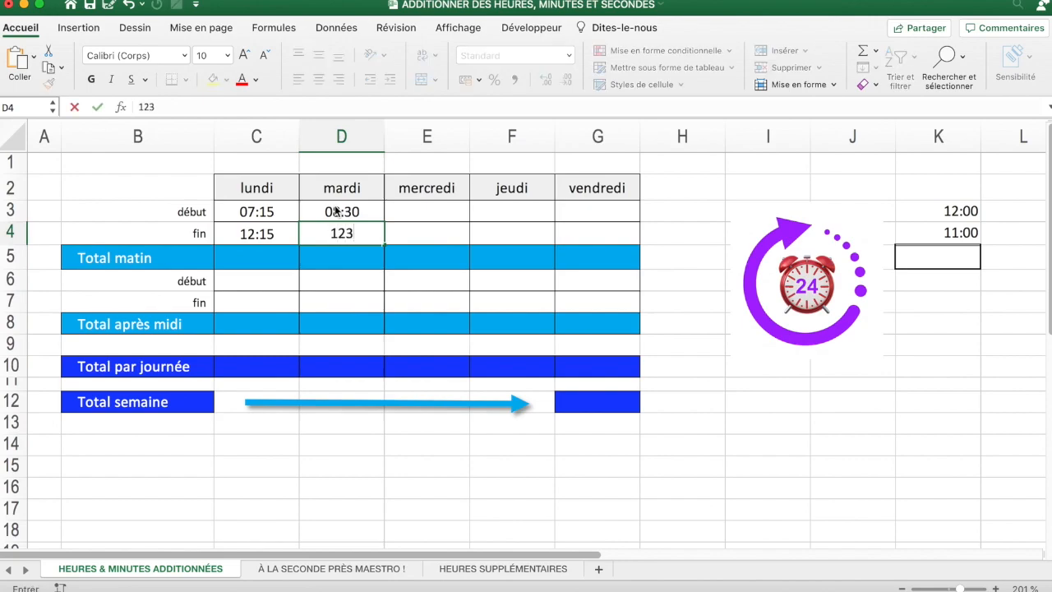
{"action": "type", "text": "0"}
{"action": "key", "text": "Return"}
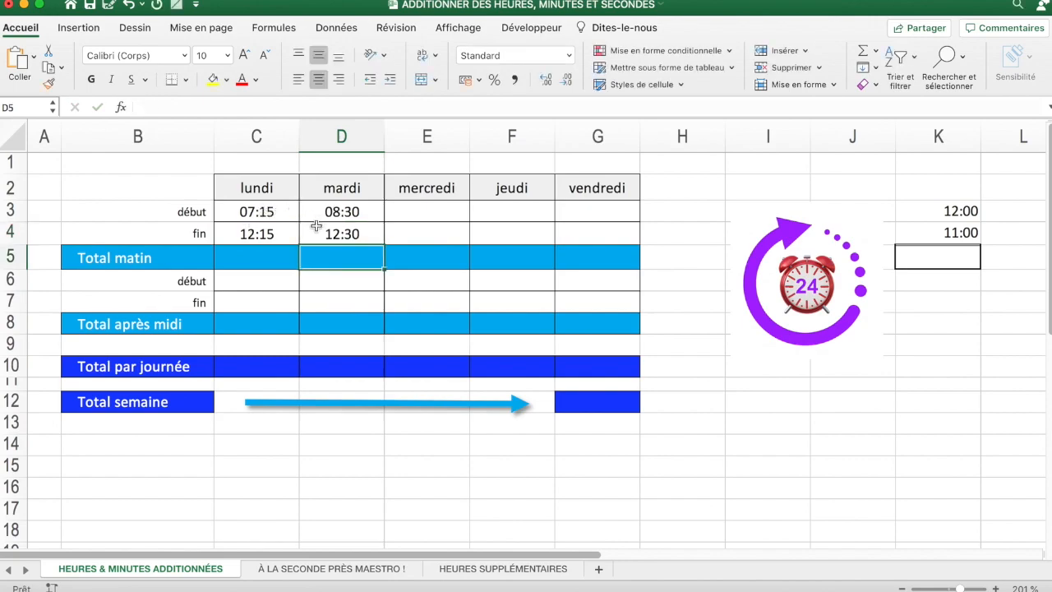
Calculate Monday's morning total in C5 by subtracting the start from the end time with =C4-C3.
{"action": "left_click", "coordinate": [265, 258]}
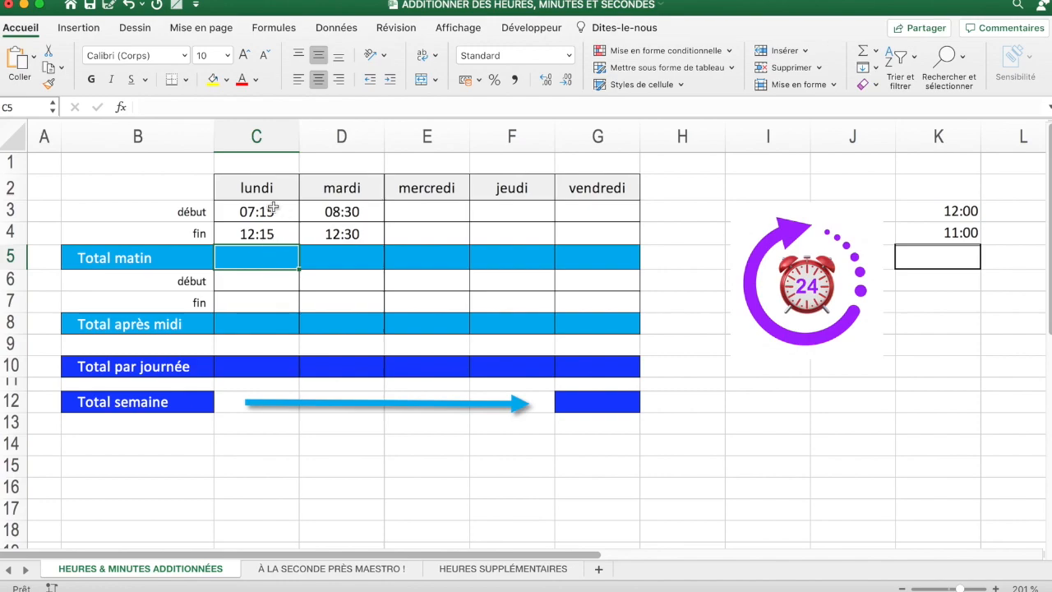
{"action": "type", "text": "="}
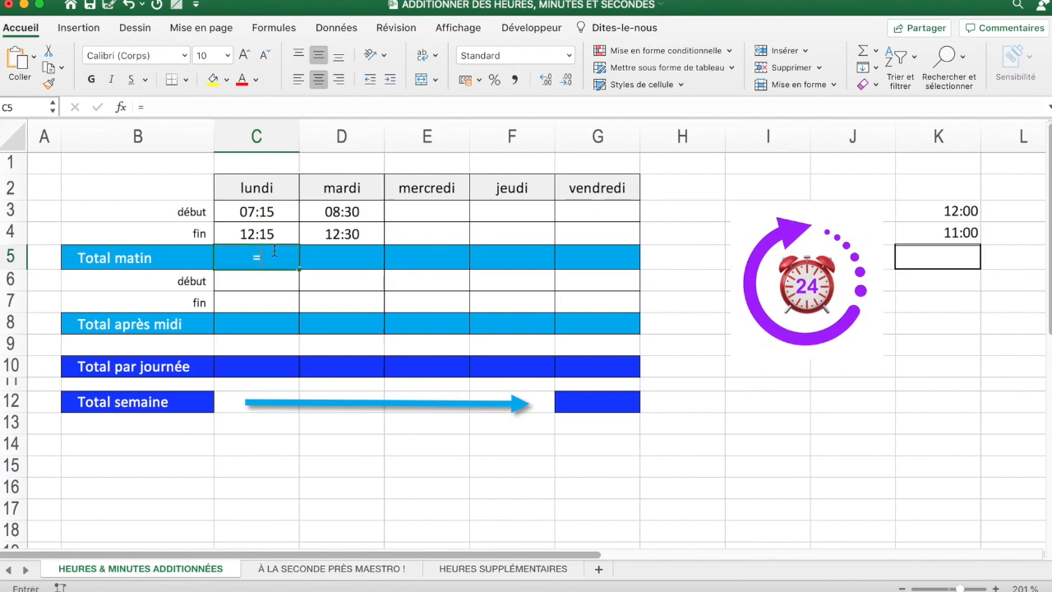
{"action": "left_click", "coordinate": [276, 235]}
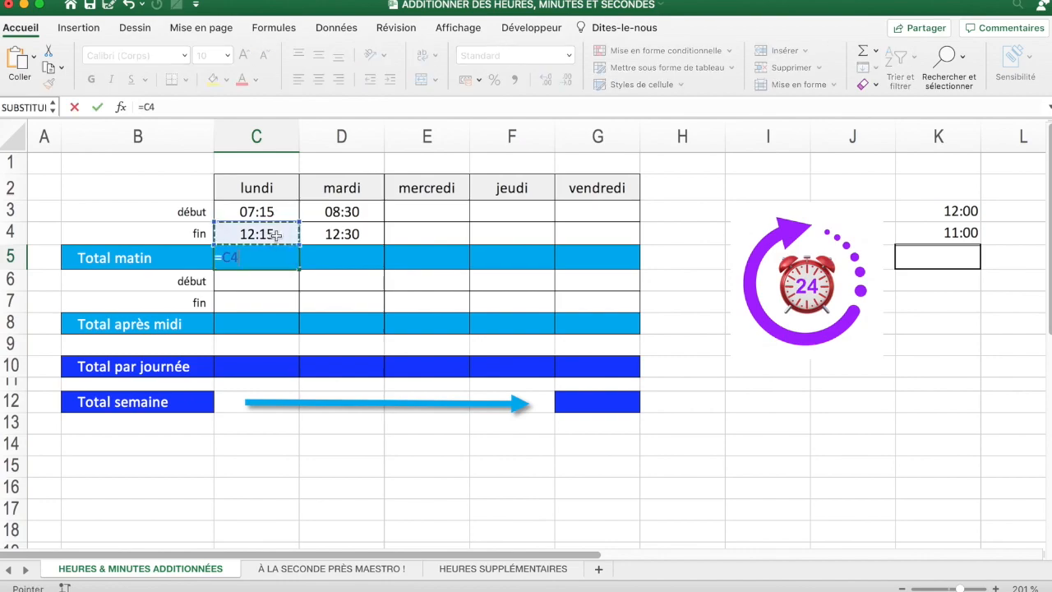
{"action": "type", "text": "-"}
{"action": "left_click", "coordinate": [273, 212]}
{"action": "key", "text": "Return"}
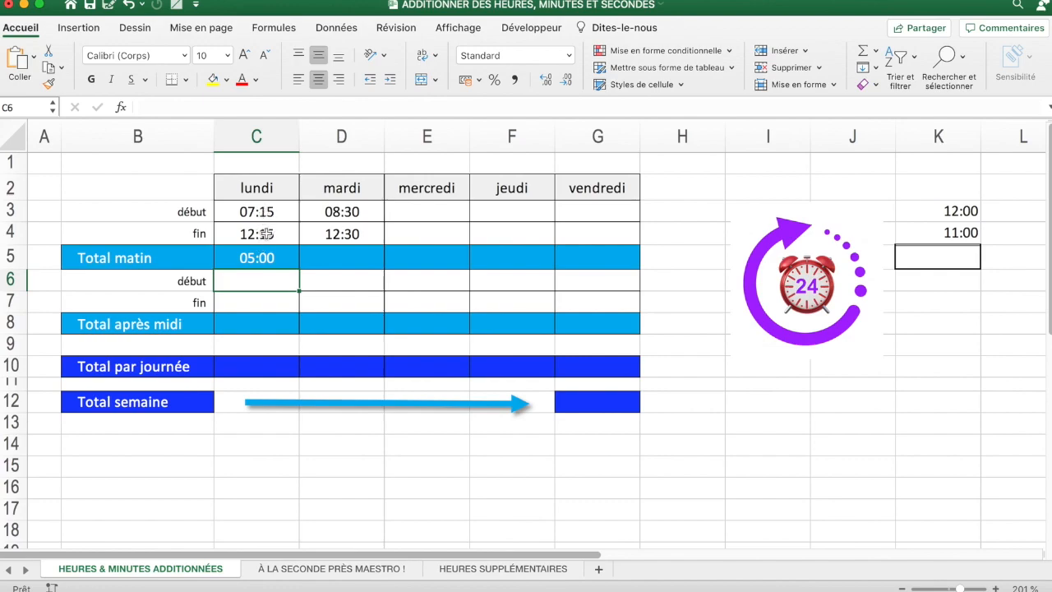
Copy the Total matin formula from Monday's cell C5 across to Friday's cell G5.
{"action": "left_click", "coordinate": [272, 258]}
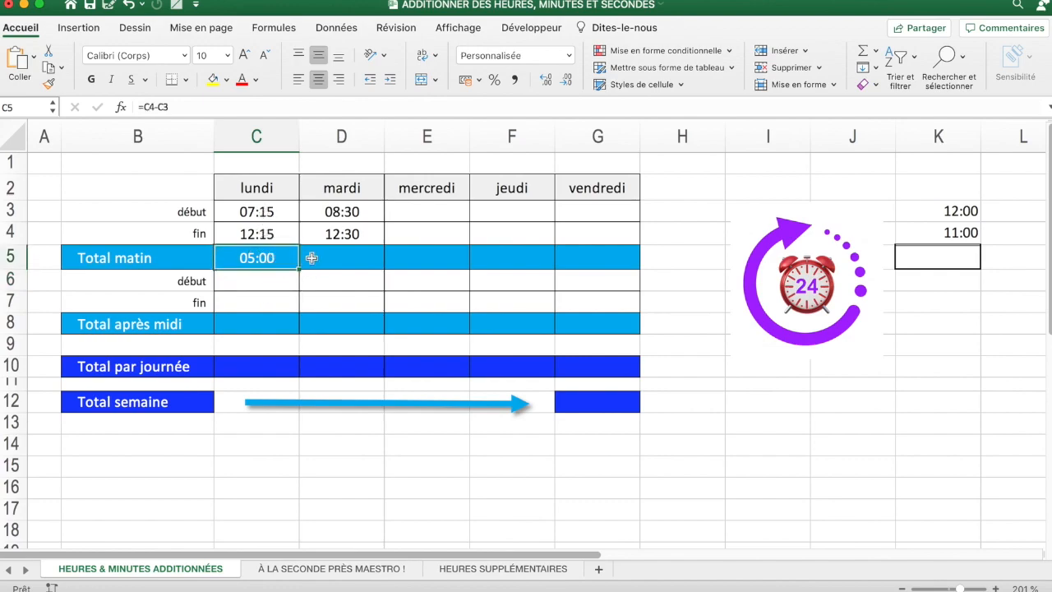
{"action": "left_click_drag", "start_coordinate": [299, 270], "coordinate": [630, 267]}
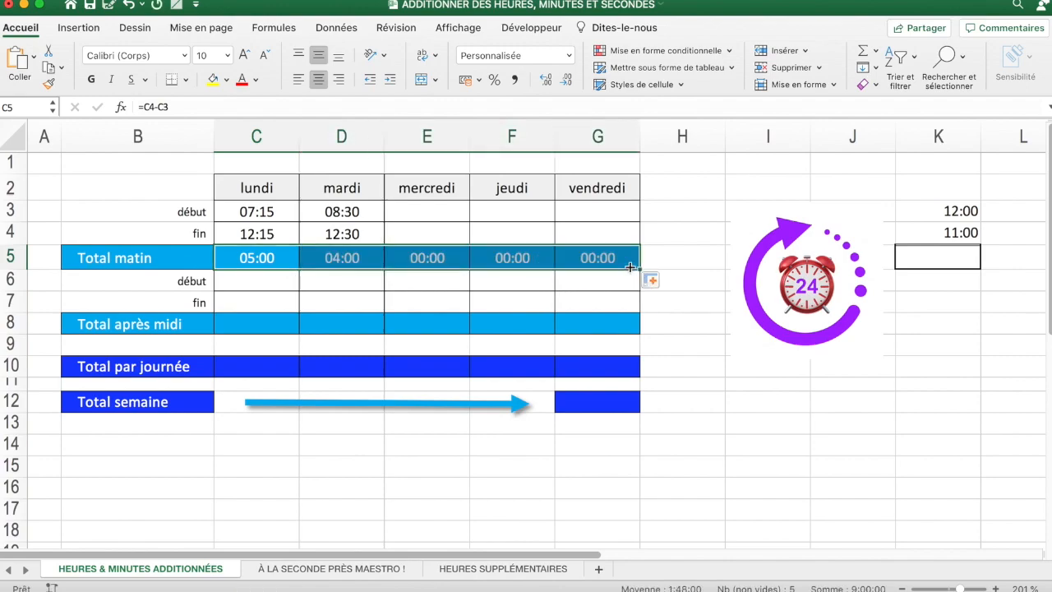
{"action": "left_click", "coordinate": [427, 213]}
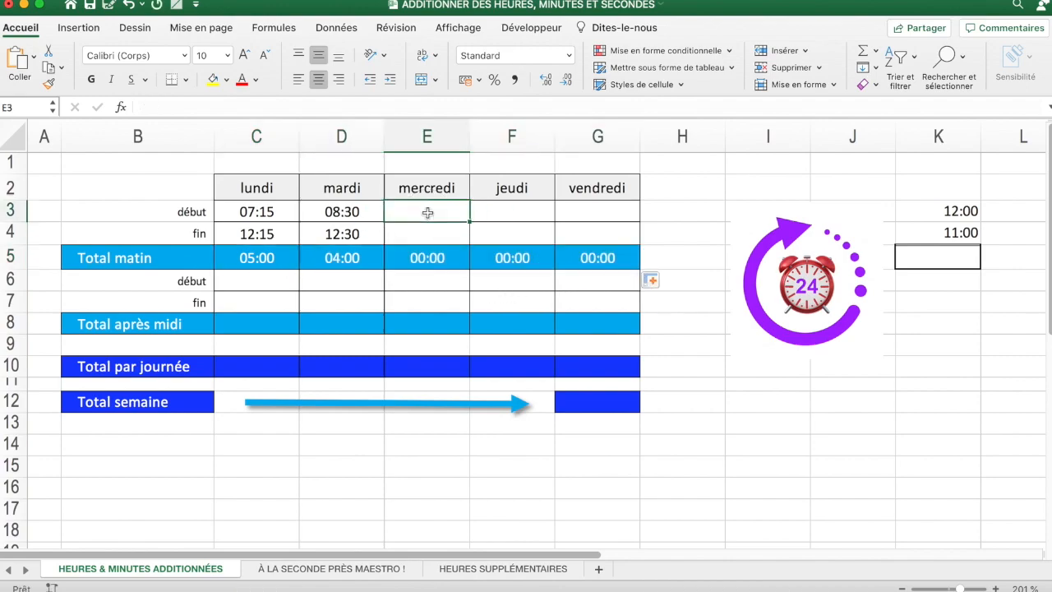
Enter Thursday's morning hours in column F, with début 08:00 and fin 12:30.
{"action": "left_click", "coordinate": [514, 207]}
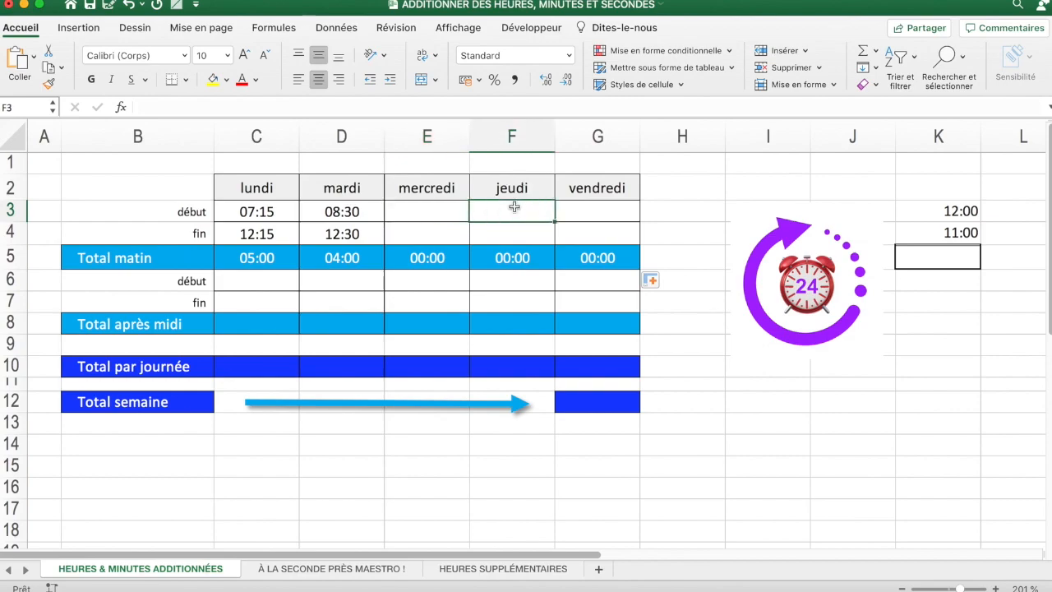
{"action": "type", "text": "08:00"}
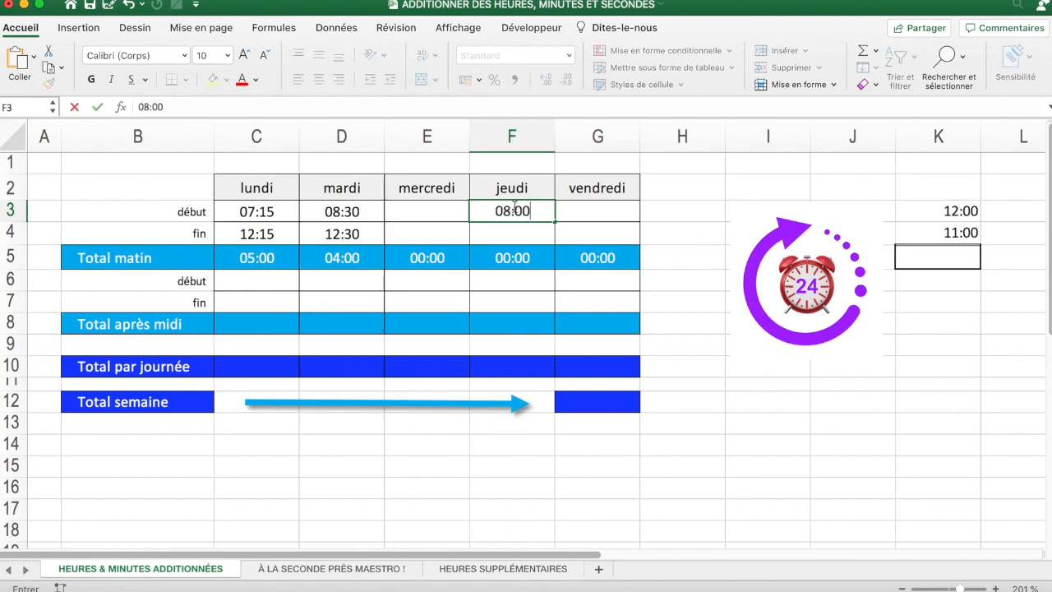
{"action": "key", "text": "Return"}
{"action": "type", "text": "12:30"}
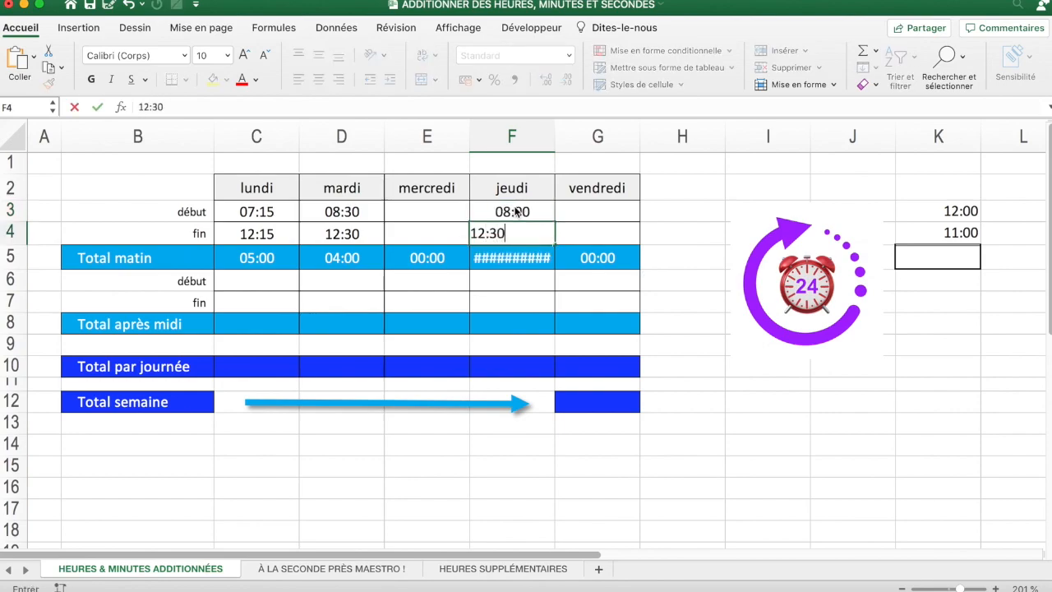
Enter Friday's morning hours in column G, with début 07:00 and fin 13:30.
{"action": "left_click", "coordinate": [612, 211]}
{"action": "type", "text": "07:00"}
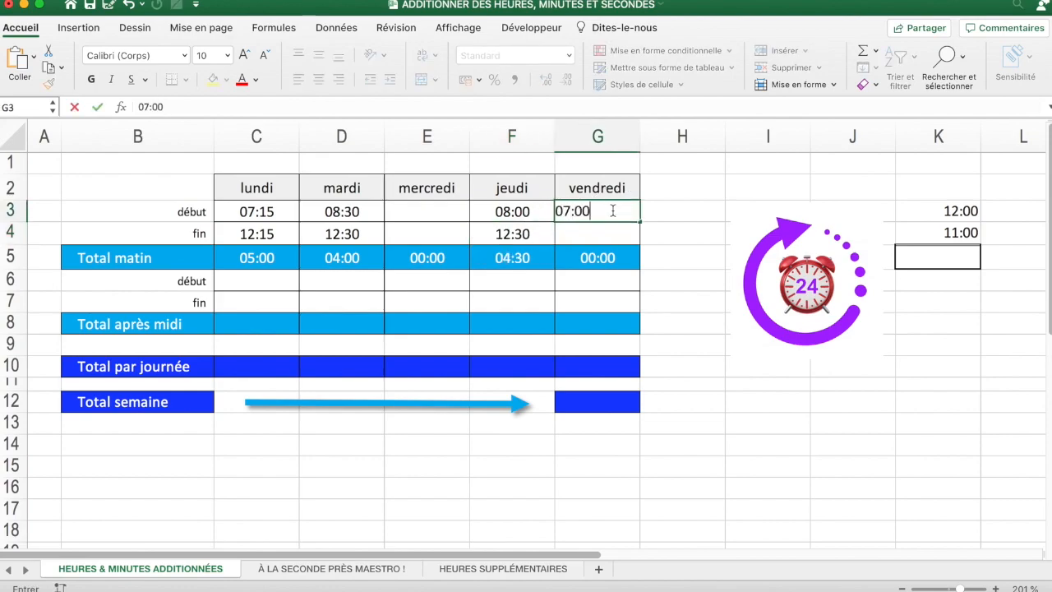
{"action": "key", "text": "Return"}
{"action": "type", "text": "13:30"}
{"action": "key", "text": "Return"}
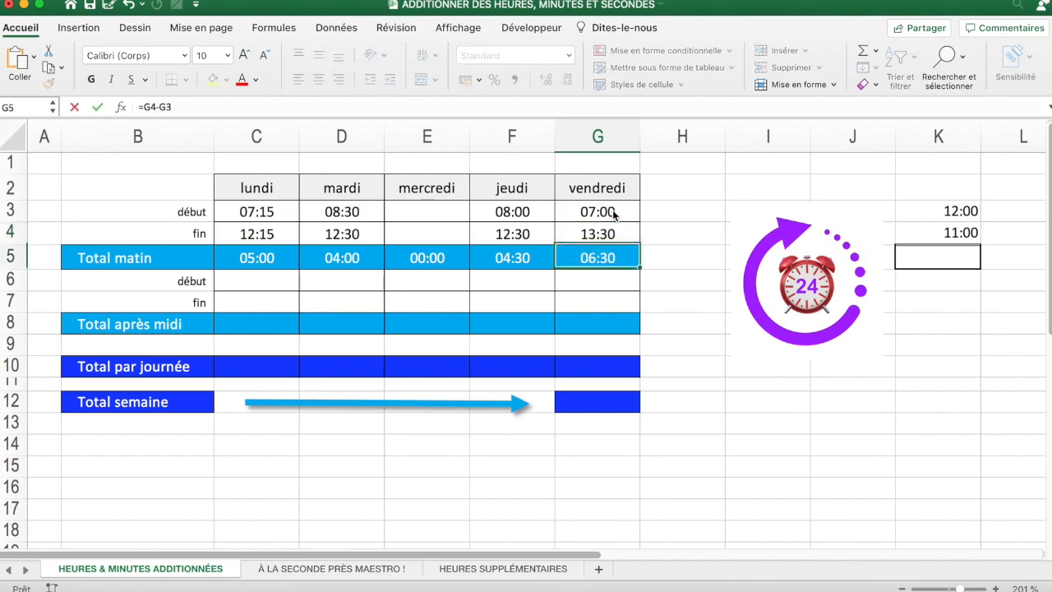
Enter Monday's afternoon hours in column C, with début 13:30 and fin 17:30.
{"action": "left_click", "coordinate": [244, 278]}
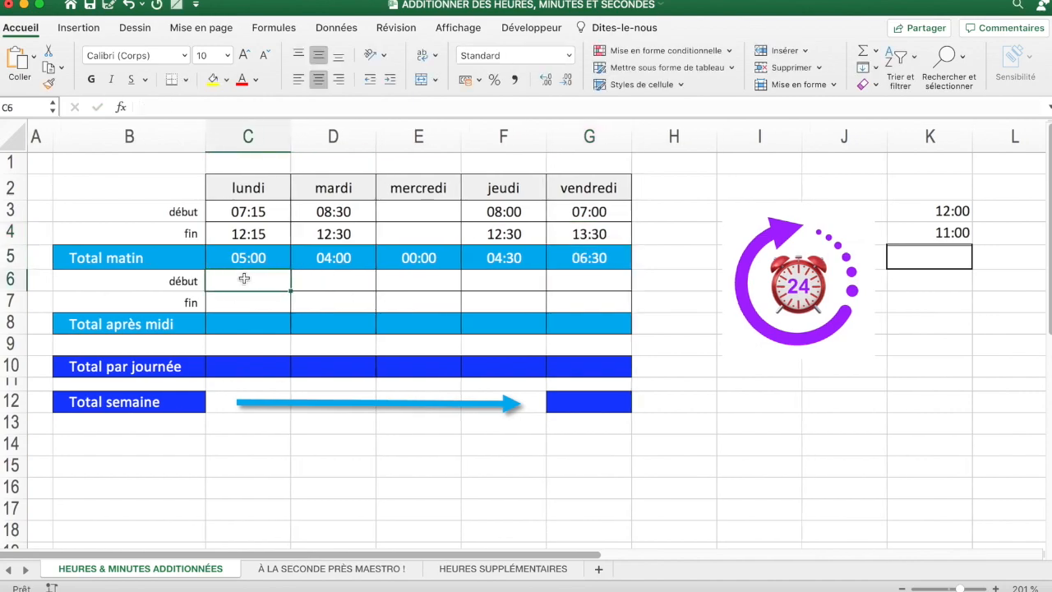
{"action": "type", "text": "13:30"}
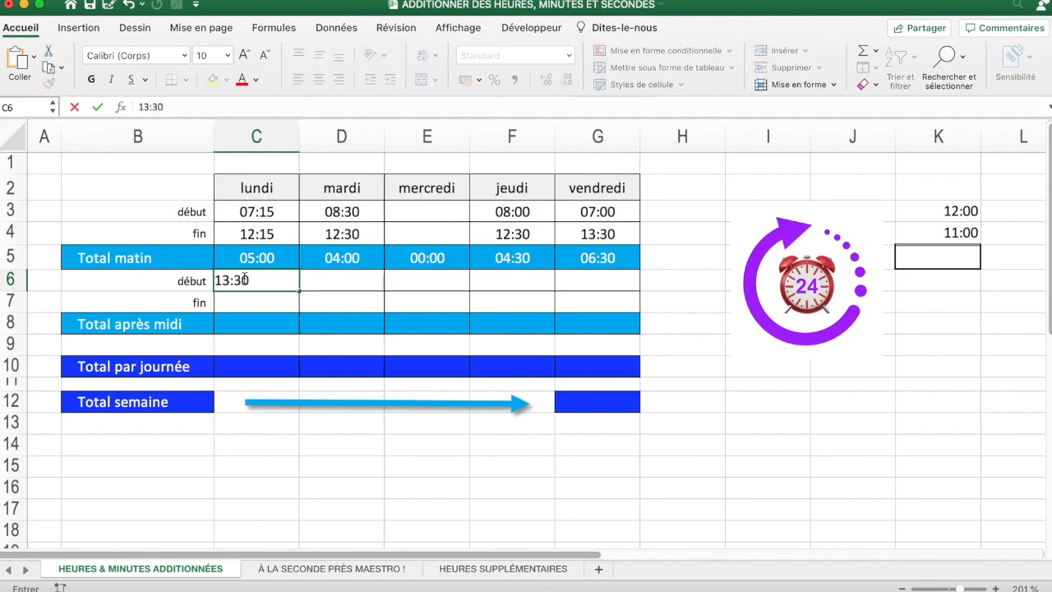
{"action": "key", "text": "Return"}
{"action": "type", "text": "1"}
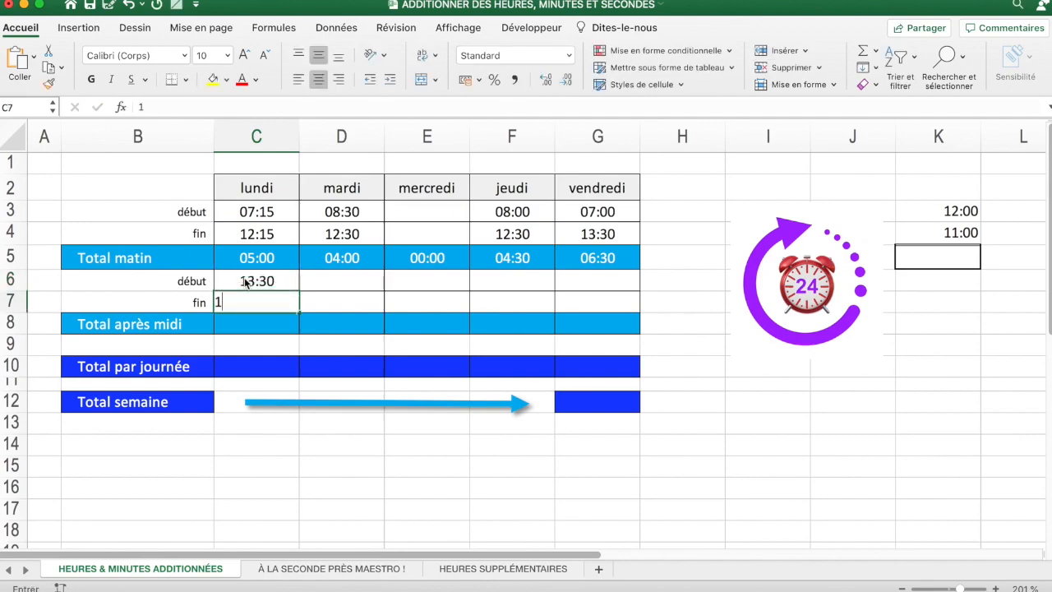
{"action": "type", "text": "7:30"}
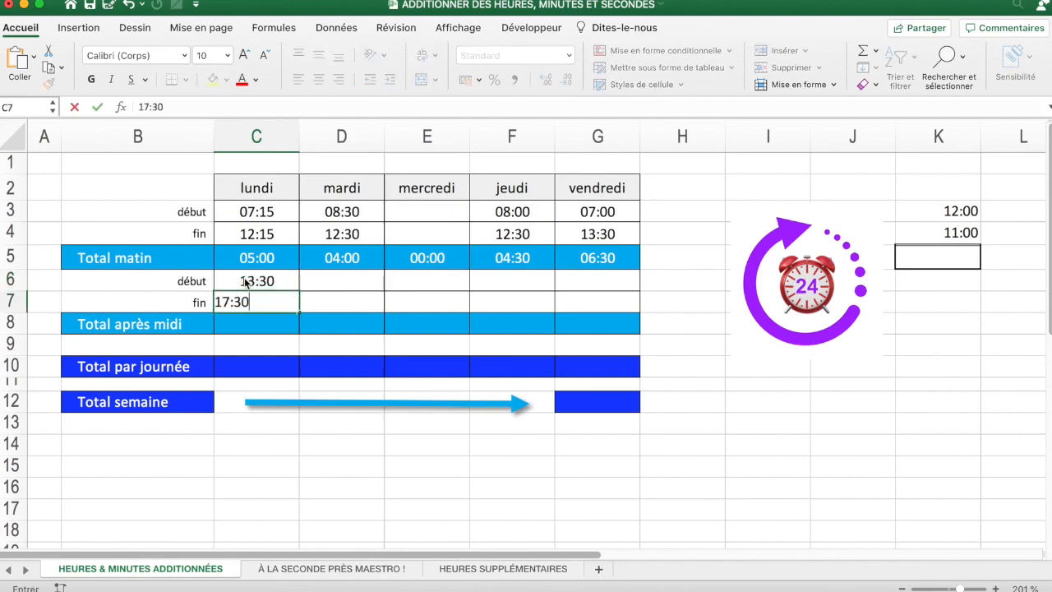
{"action": "key", "text": "Return"}
Copy Monday's morning total formula from C5 into the Total après midi cell C8.
{"action": "left_click", "coordinate": [266, 258]}
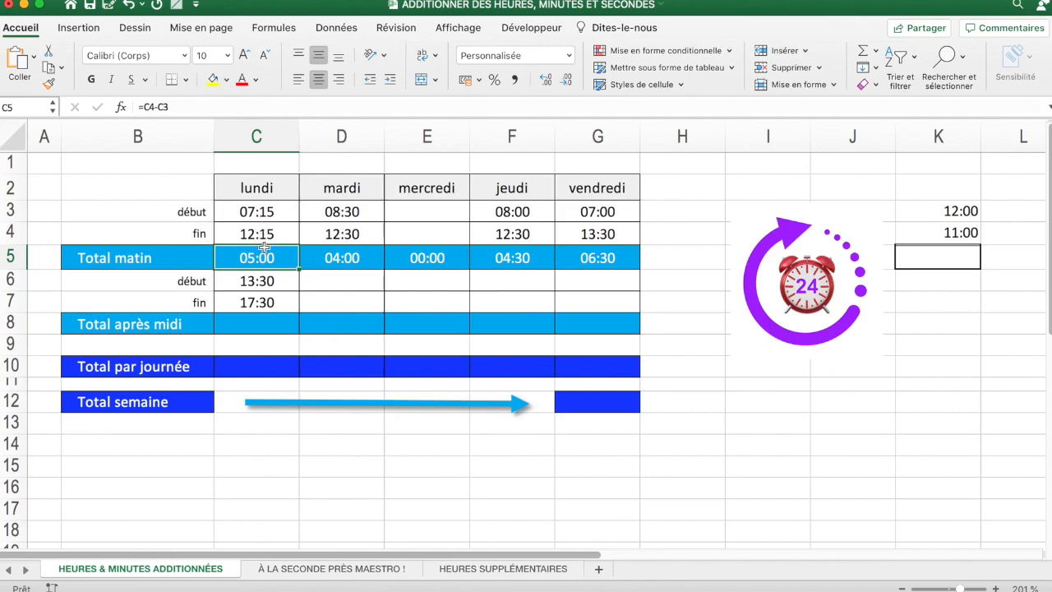
{"action": "key", "text": "super+c"}
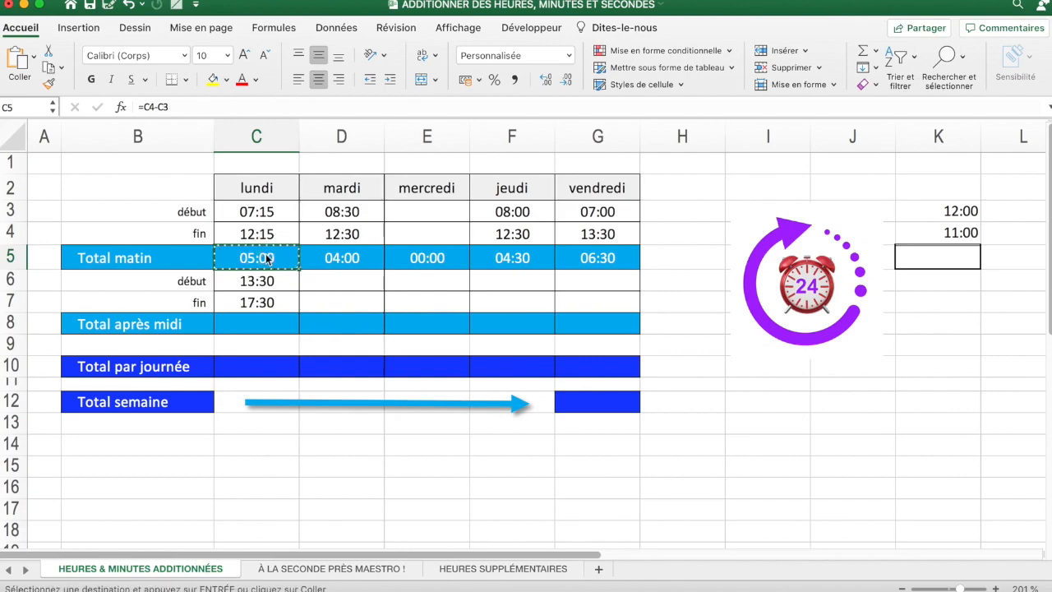
{"action": "left_click", "coordinate": [261, 323]}
{"action": "key", "text": "super+v"}
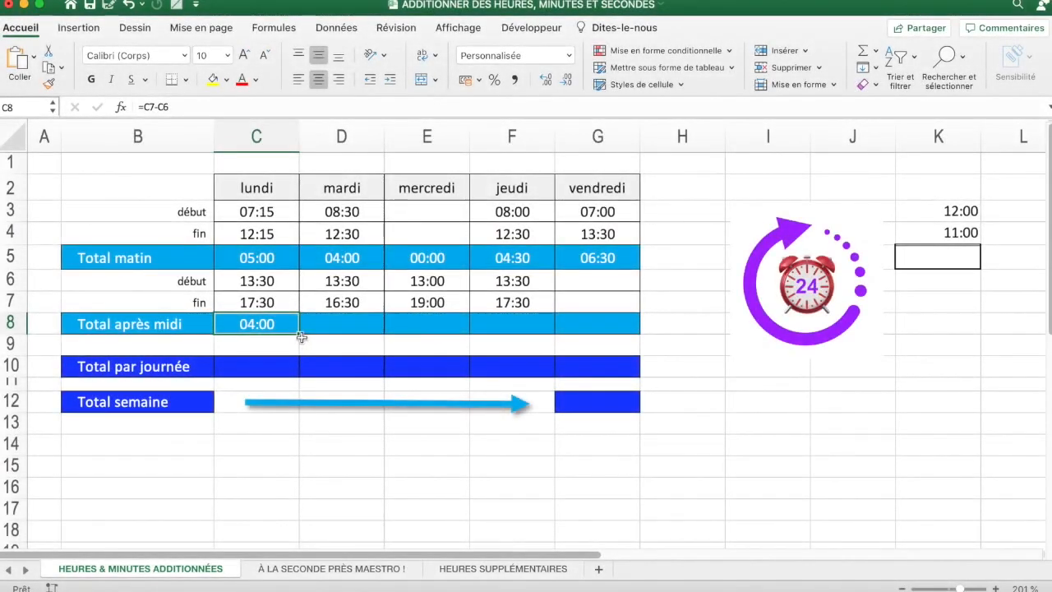
Extend the Total après midi formula from C8 across the weekdays to Friday's cell G8.
{"action": "left_click_drag", "start_coordinate": [300, 334], "coordinate": [616, 329]}
{"action": "scroll", "coordinate": [616, 329], "scroll_direction": "right", "scroll_amount": 1}
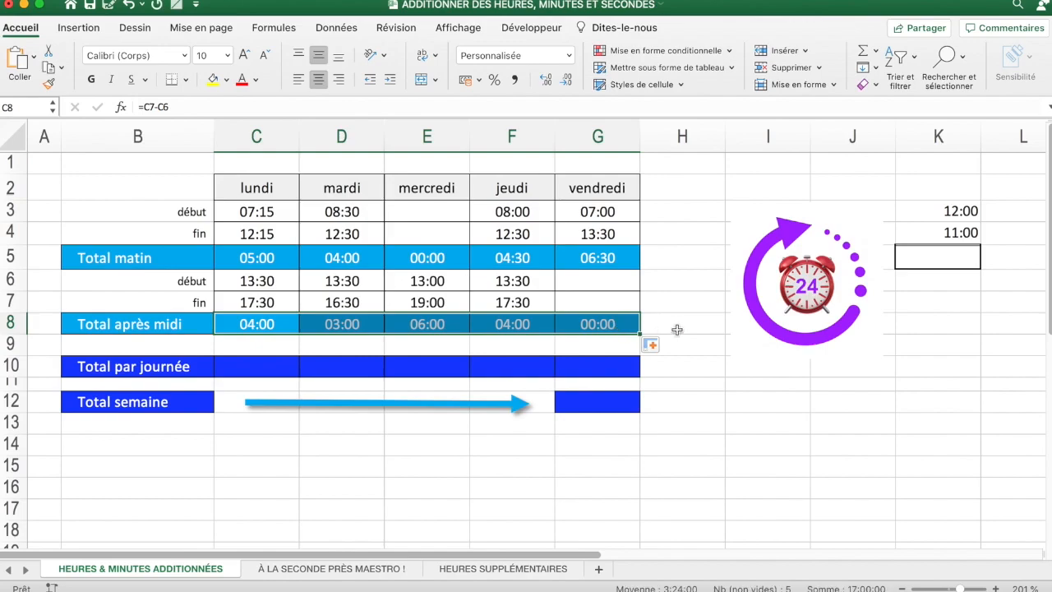
{"action": "scroll", "coordinate": [679, 332], "scroll_direction": "left", "scroll_amount": 1}
{"action": "left_click", "coordinate": [679, 331]}
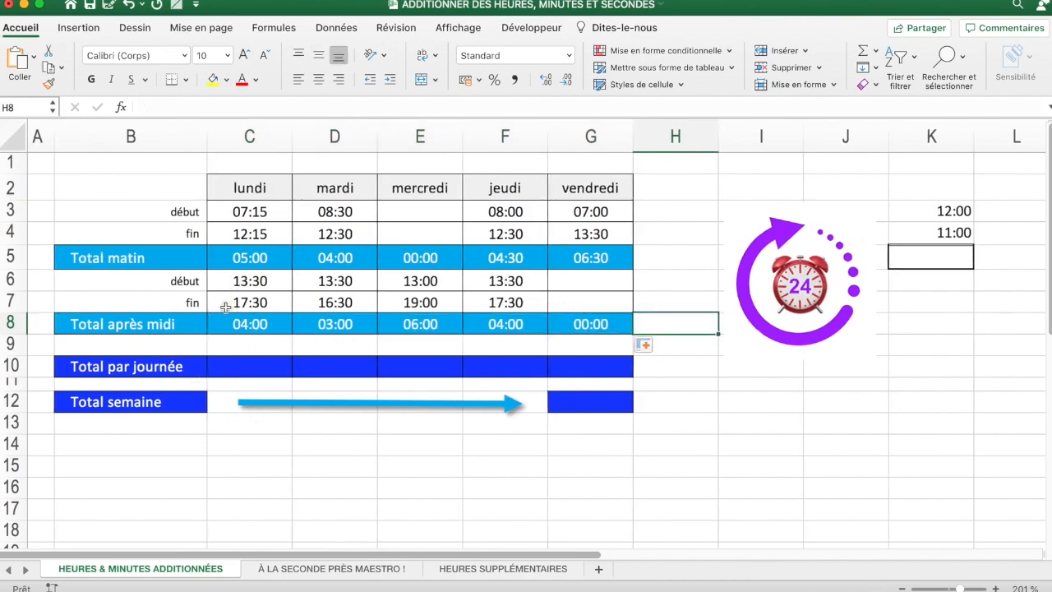
Calculate Monday's daily total in C10 by adding the morning and afternoon totals with =C5+C8.
{"action": "left_click", "coordinate": [254, 365]}
{"action": "type", "text": "="}
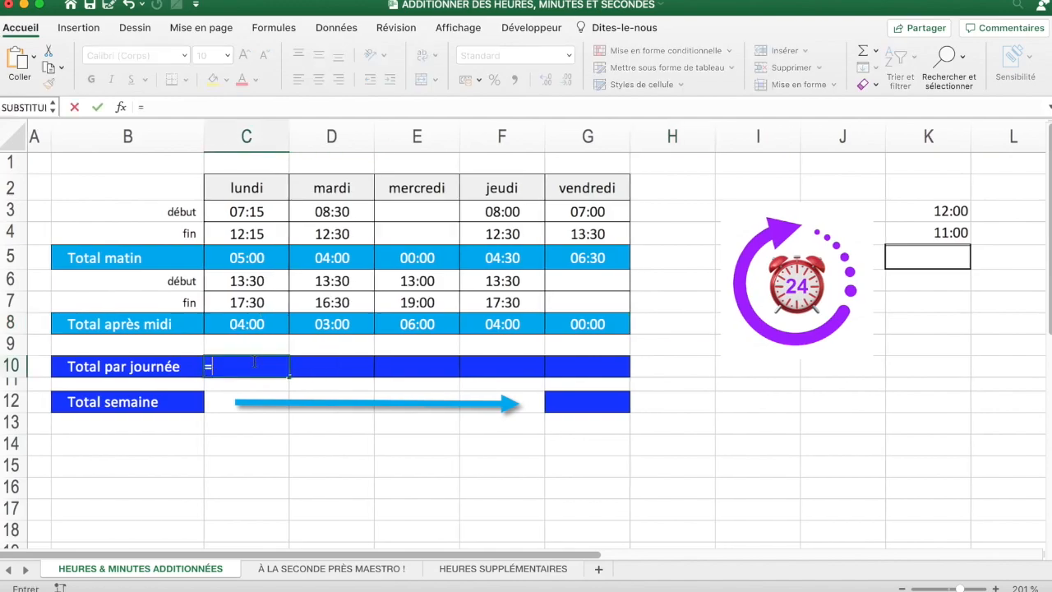
{"action": "left_click", "coordinate": [251, 257]}
{"action": "type", "text": "+"}
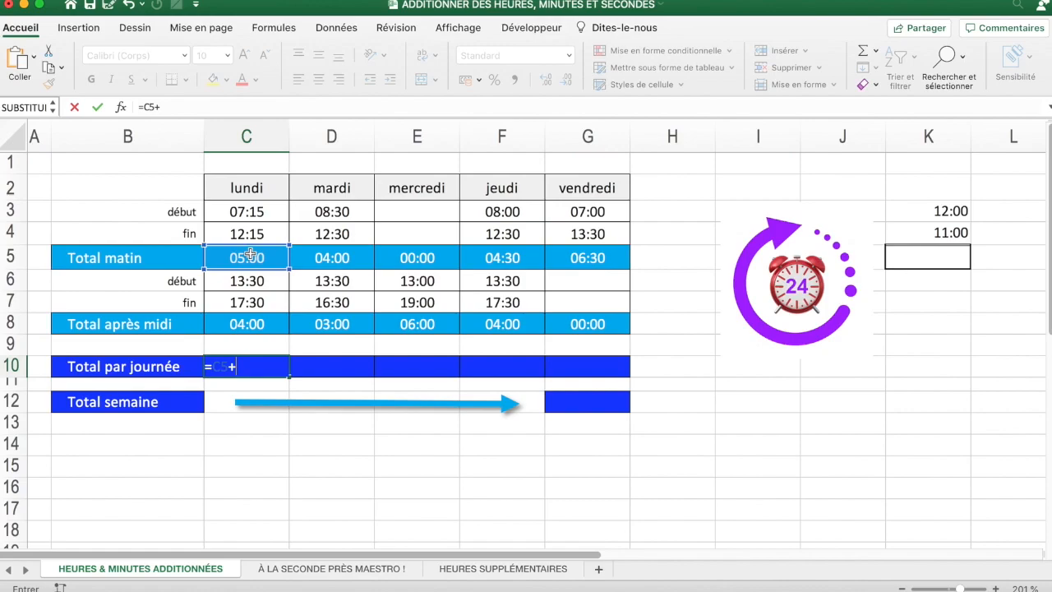
{"action": "left_click", "coordinate": [247, 324]}
{"action": "key", "text": "Return"}
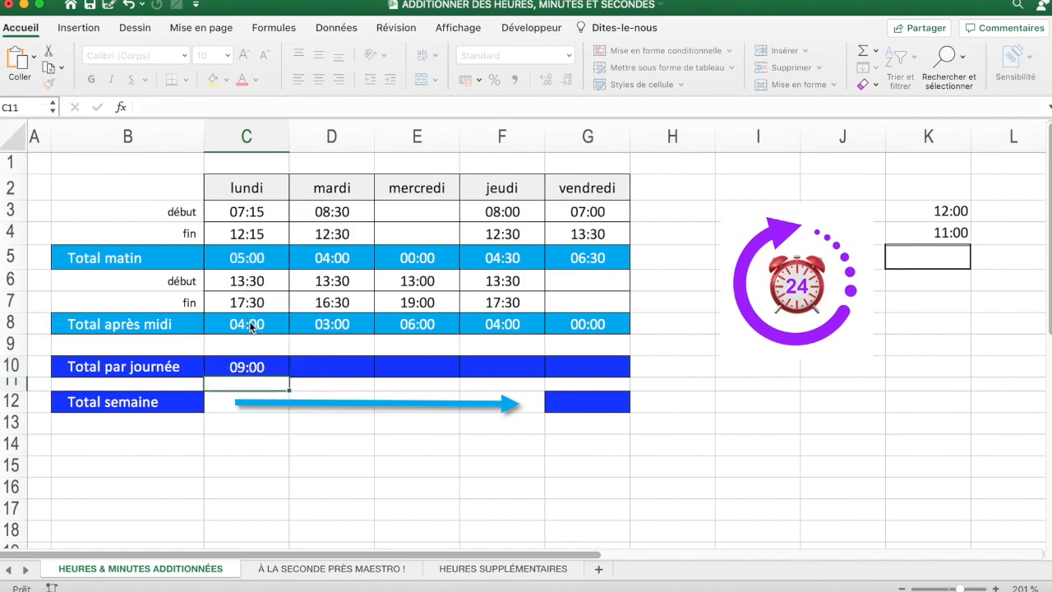
Extend the Total par journée formula from C10 across the weekdays to Friday's cell G10.
{"action": "left_click", "coordinate": [275, 368]}
{"action": "left_click_drag", "start_coordinate": [289, 376], "coordinate": [538, 376]}
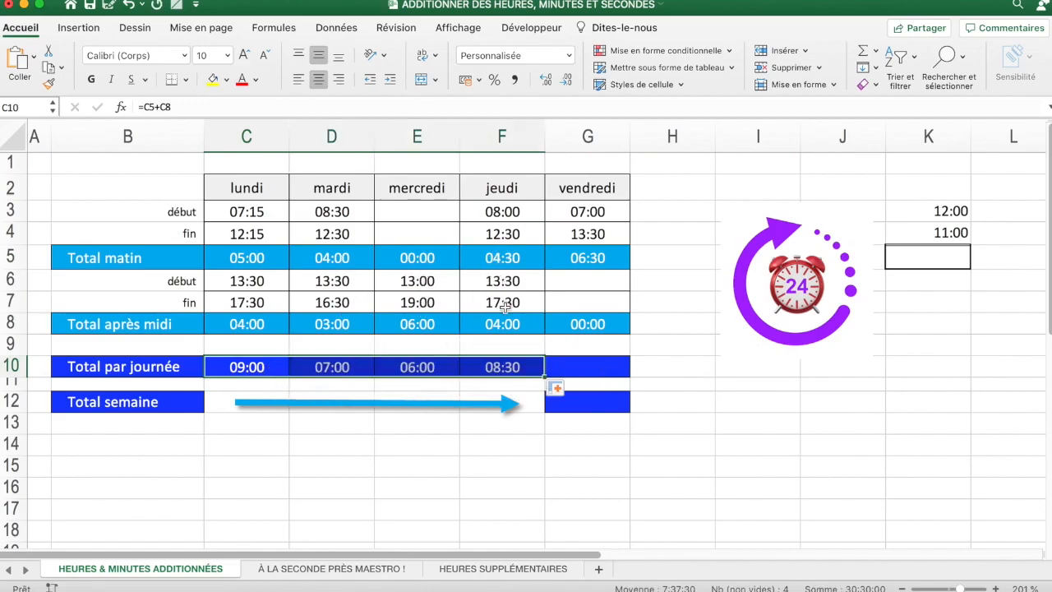
{"action": "left_click_drag", "start_coordinate": [550, 372], "coordinate": [618, 375]}
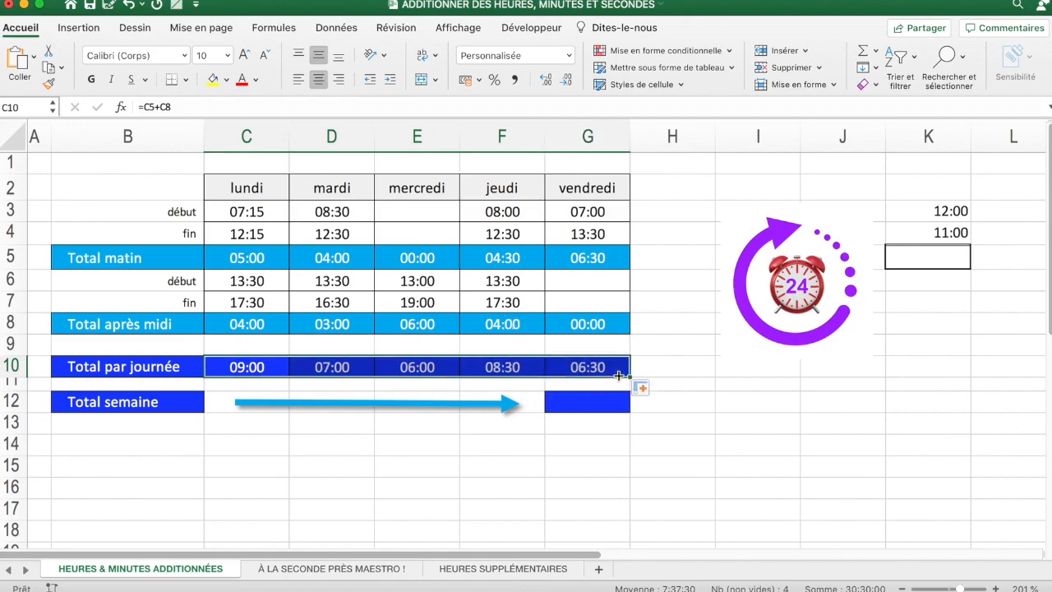
{"action": "left_click", "coordinate": [690, 369]}
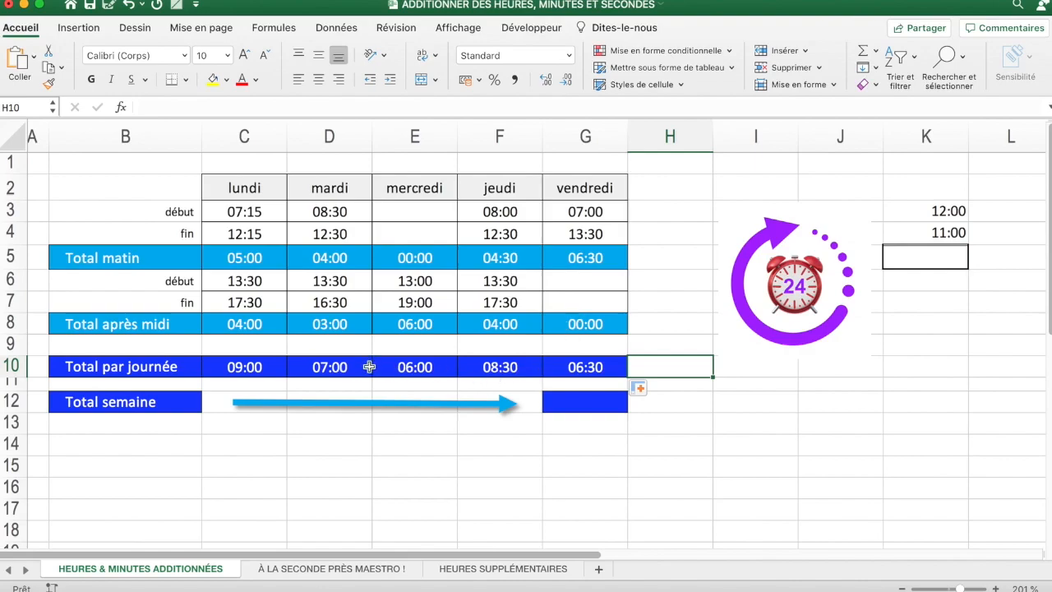
Calculate the Total semaine in G12 by summing the daily totals with =SOMME(C10:G10).
{"action": "scroll", "coordinate": [510, 366], "scroll_direction": "left", "scroll_amount": 1}
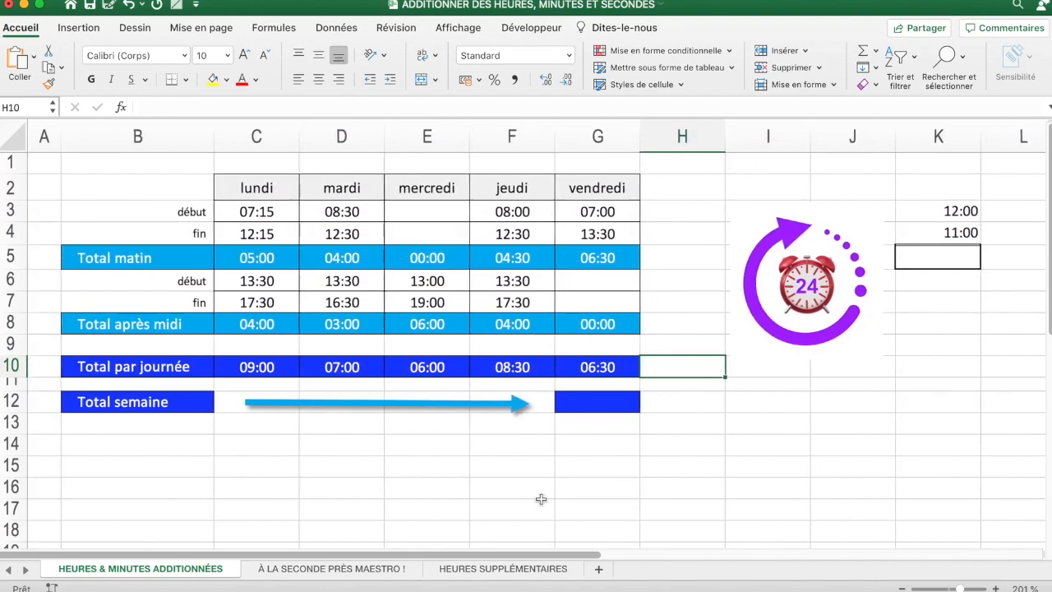
{"action": "left_click", "coordinate": [611, 402]}
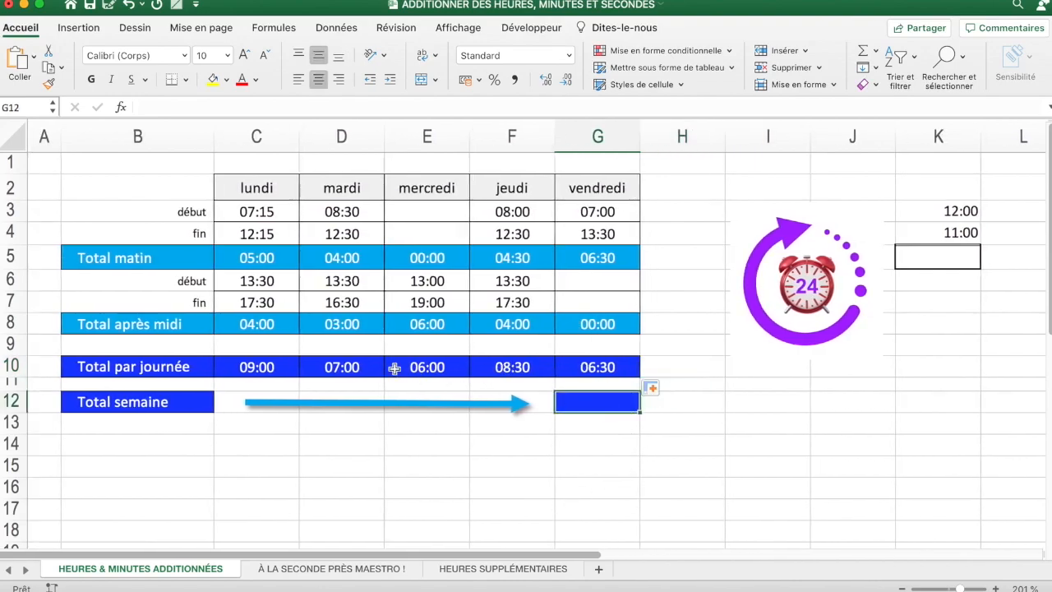
{"action": "type", "text": "=som"}
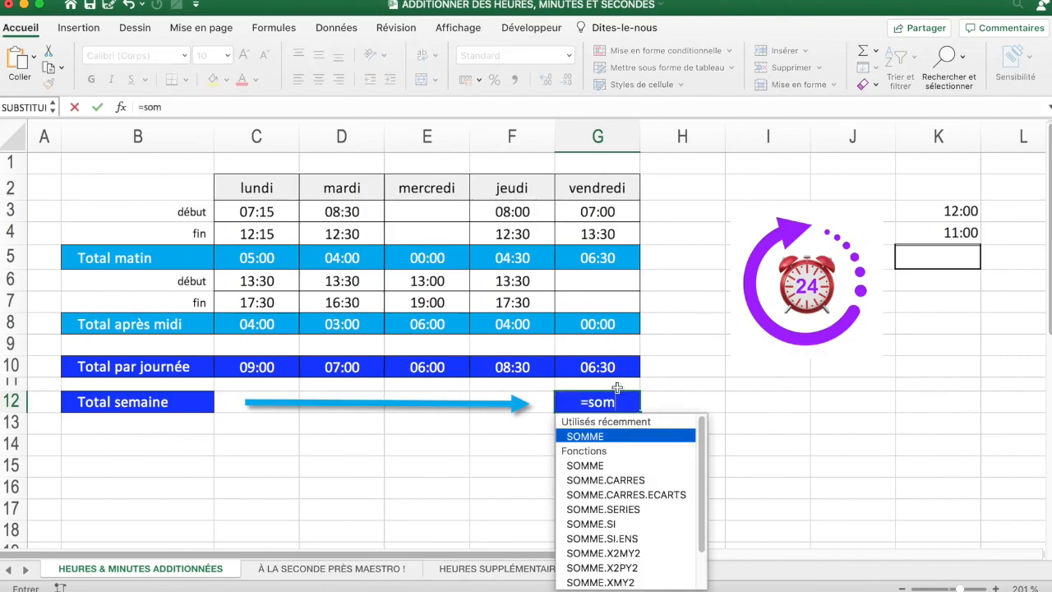
{"action": "double_click", "coordinate": [627, 464]}
{"action": "left_click_drag", "start_coordinate": [272, 366], "coordinate": [356, 361]}
{"action": "left_click_drag", "start_coordinate": [434, 365], "coordinate": [591, 367]}
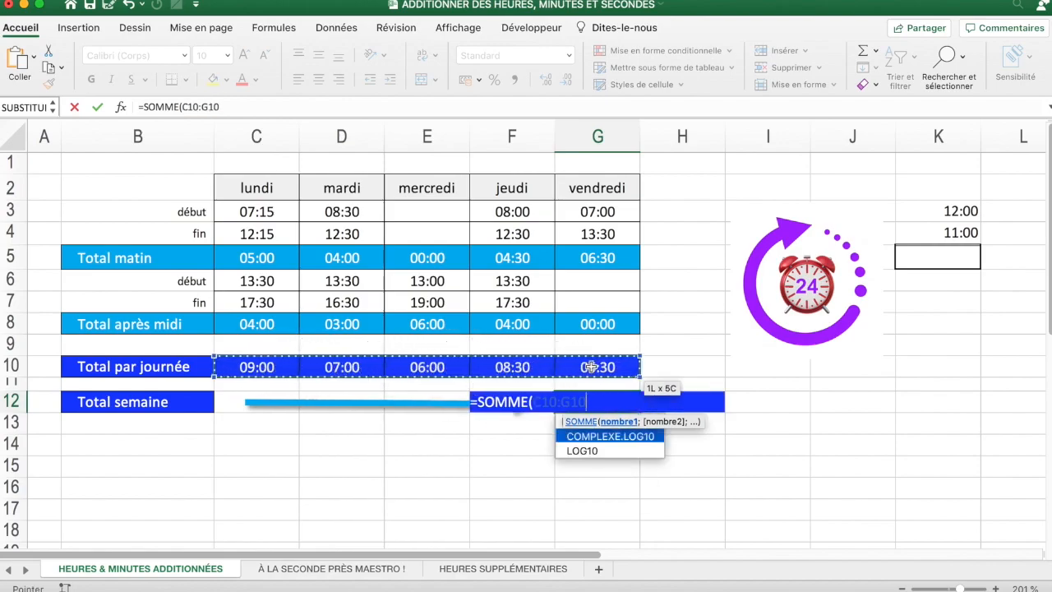
{"action": "key", "text": "Return"}
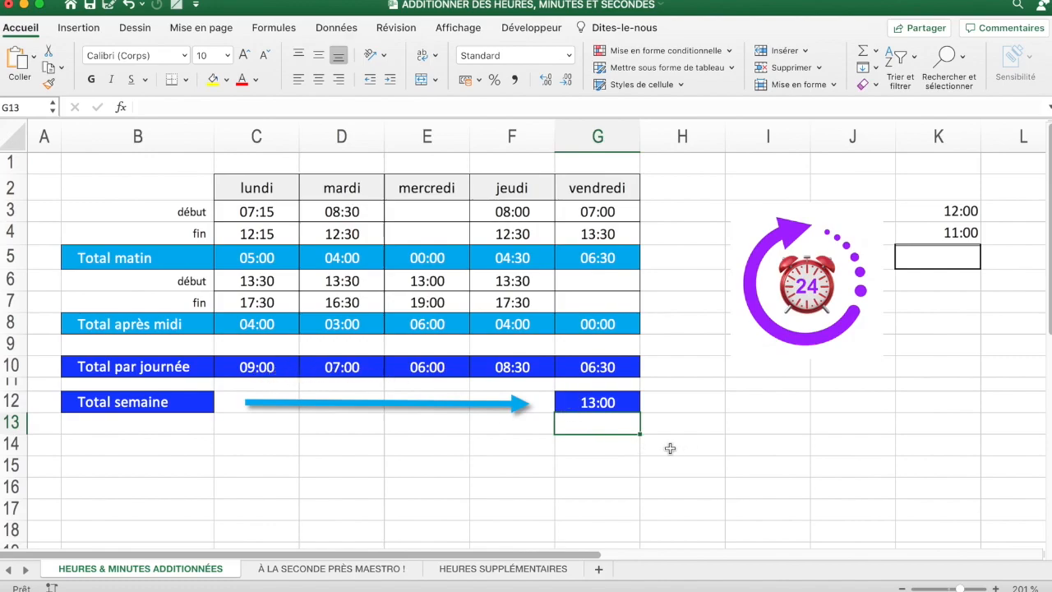
{"action": "left_click", "coordinate": [610, 401]}
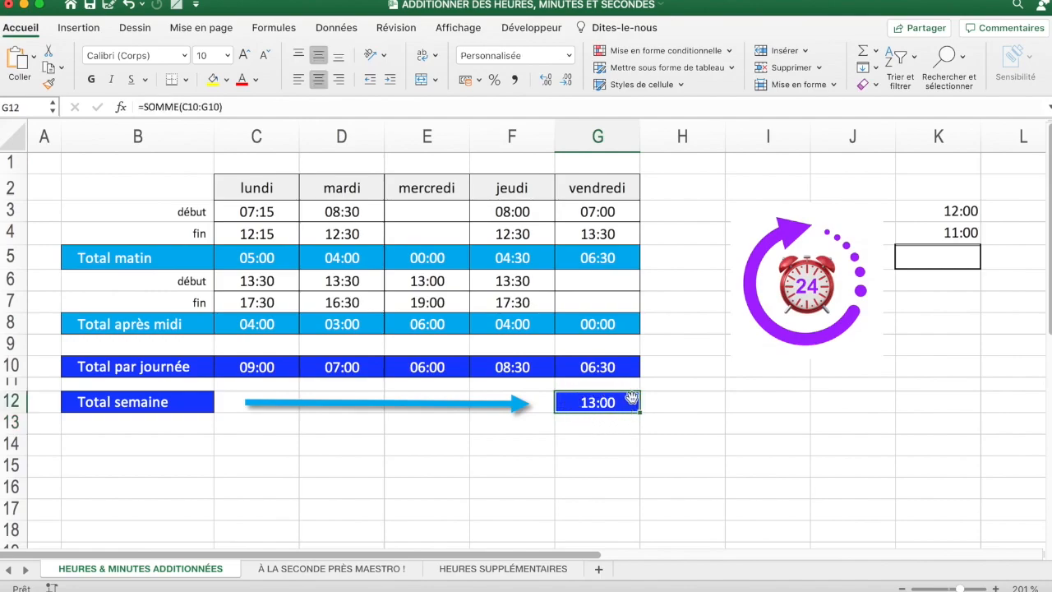
Add the two example times in K3 and K4 with the formula =K3+K4 in K5.
{"action": "left_click", "coordinate": [957, 258]}
{"action": "type", "text": "="}
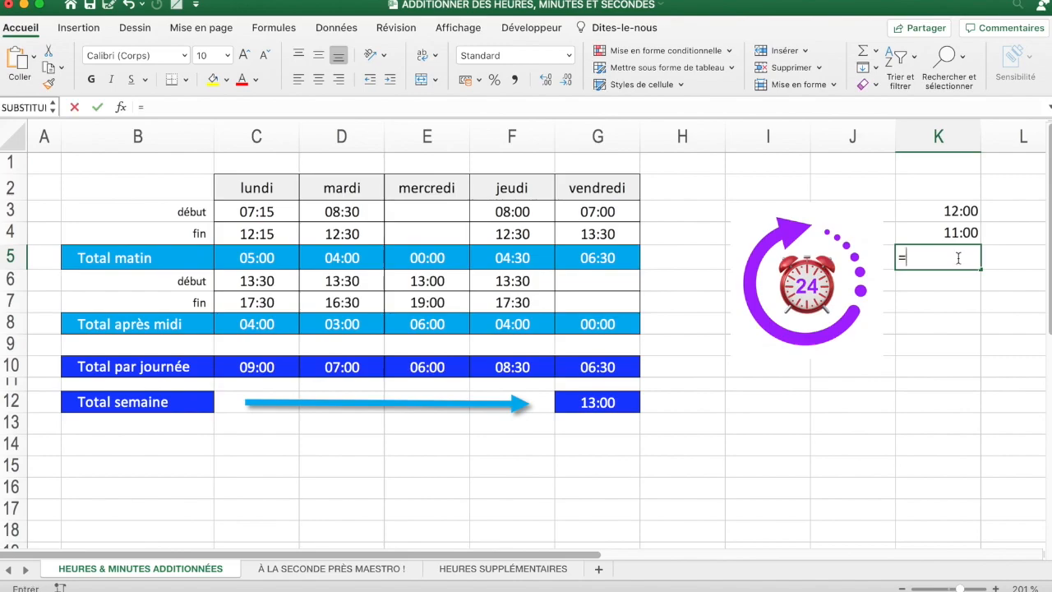
{"action": "left_click", "coordinate": [970, 212]}
{"action": "type", "text": "+"}
{"action": "left_click", "coordinate": [960, 233]}
{"action": "key", "text": "Return"}
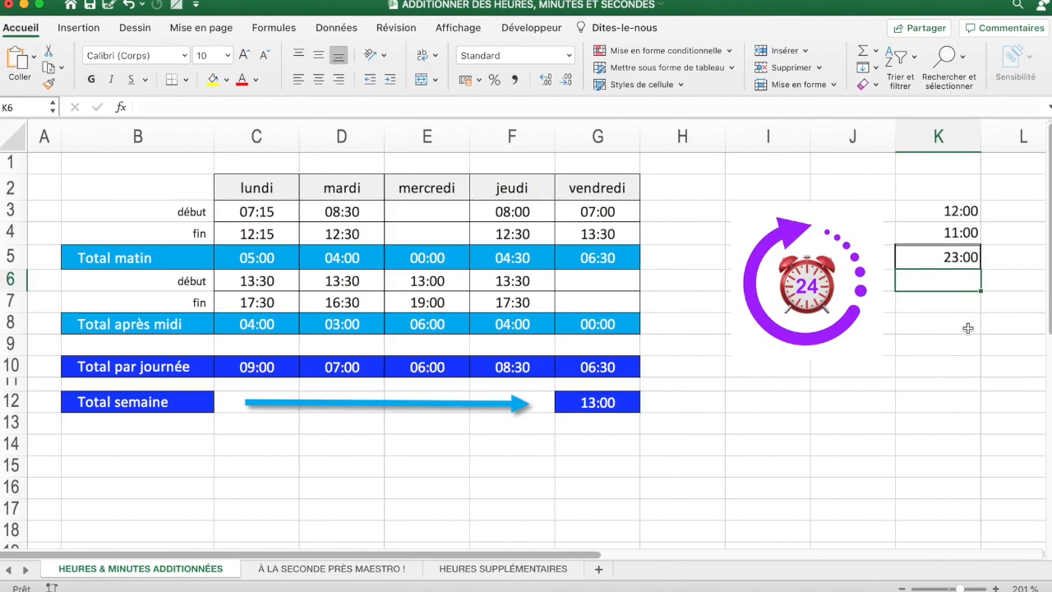
Change the second example time in K4 to 12:00.
{"action": "left_click", "coordinate": [968, 233]}
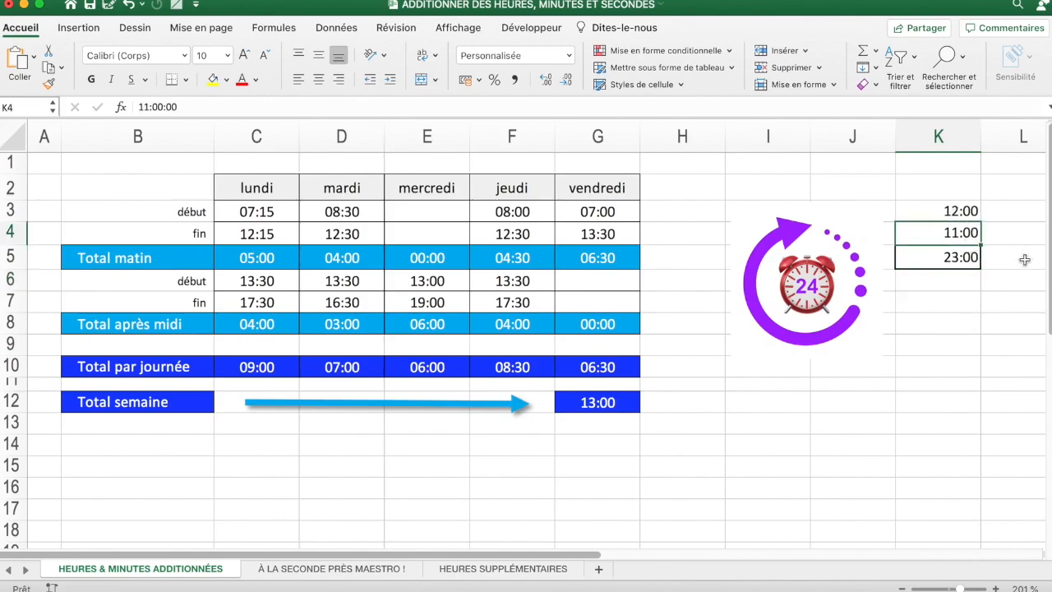
{"action": "type", "text": "12:00"}
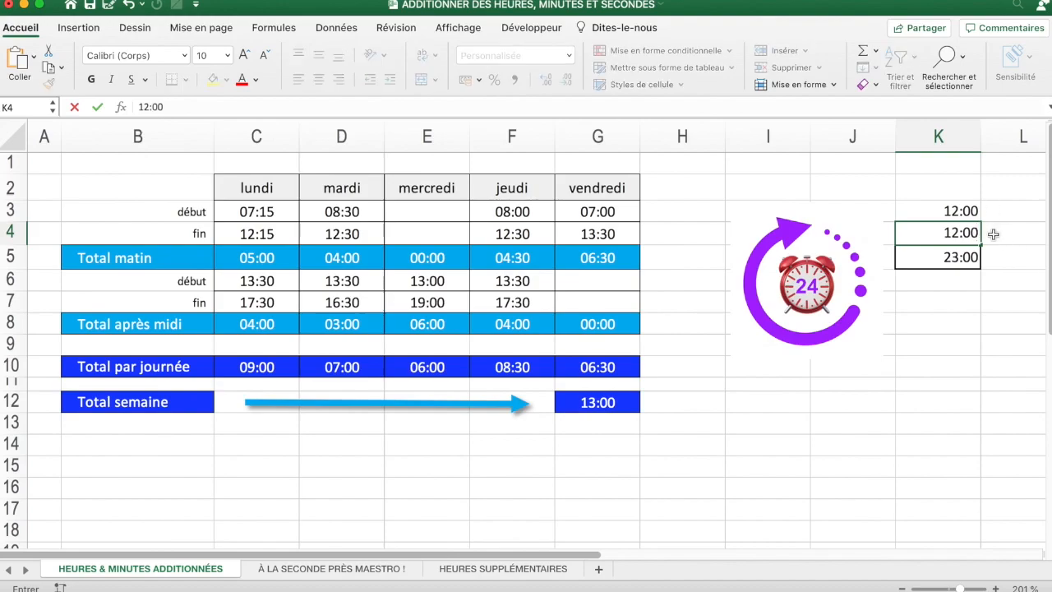
{"action": "key", "text": "Return"}
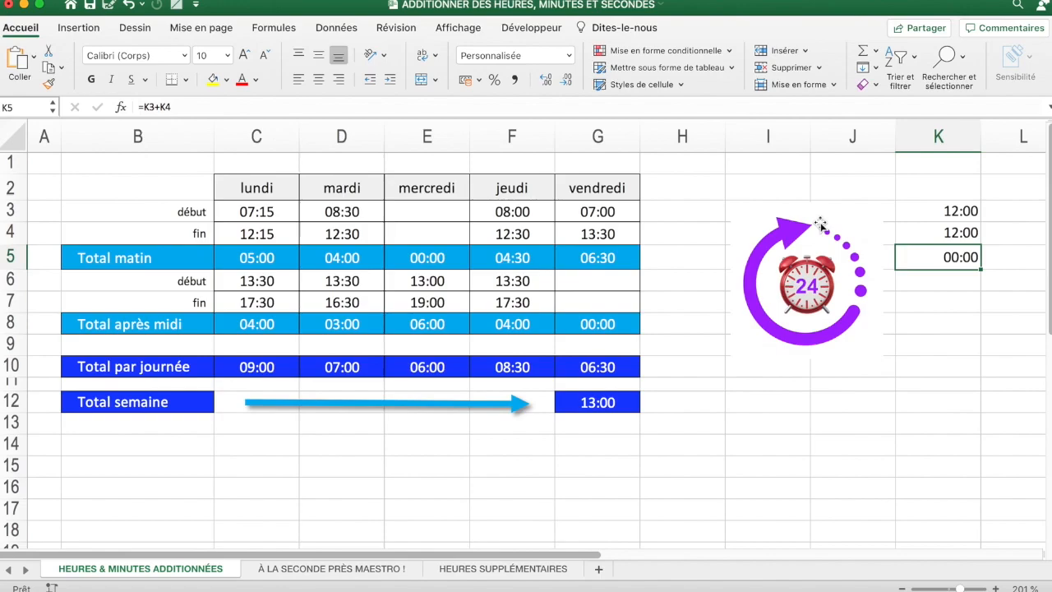
Apply the custom number format [h]:mm to the Total semaine cell G12.
{"action": "left_click", "coordinate": [611, 401]}
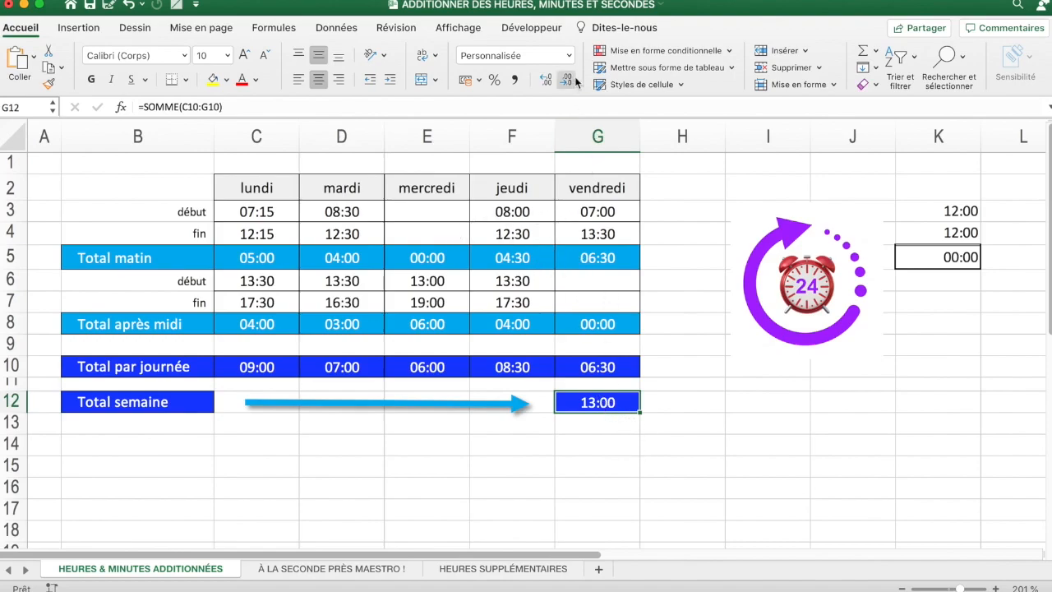
{"action": "left_click", "coordinate": [569, 56]}
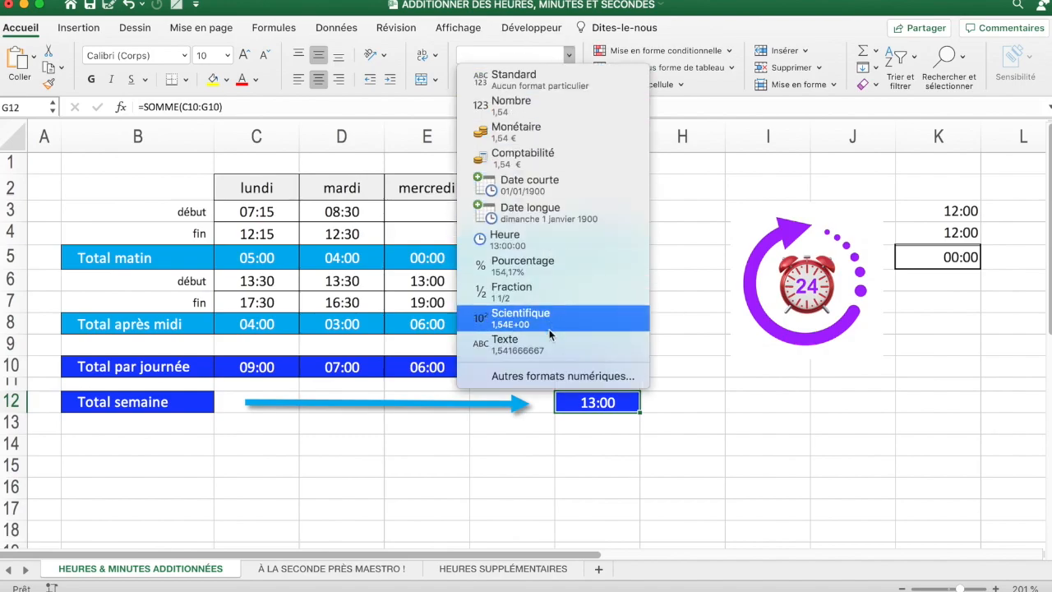
{"action": "left_click", "coordinate": [554, 374]}
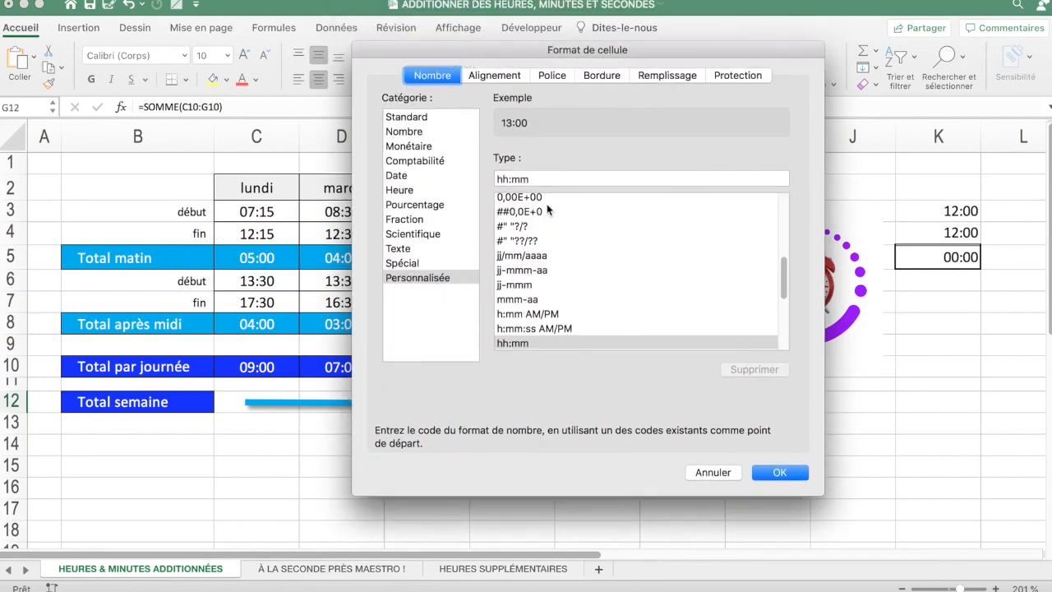
{"action": "scroll", "coordinate": [548, 210], "scroll_direction": "down", "scroll_amount": 10}
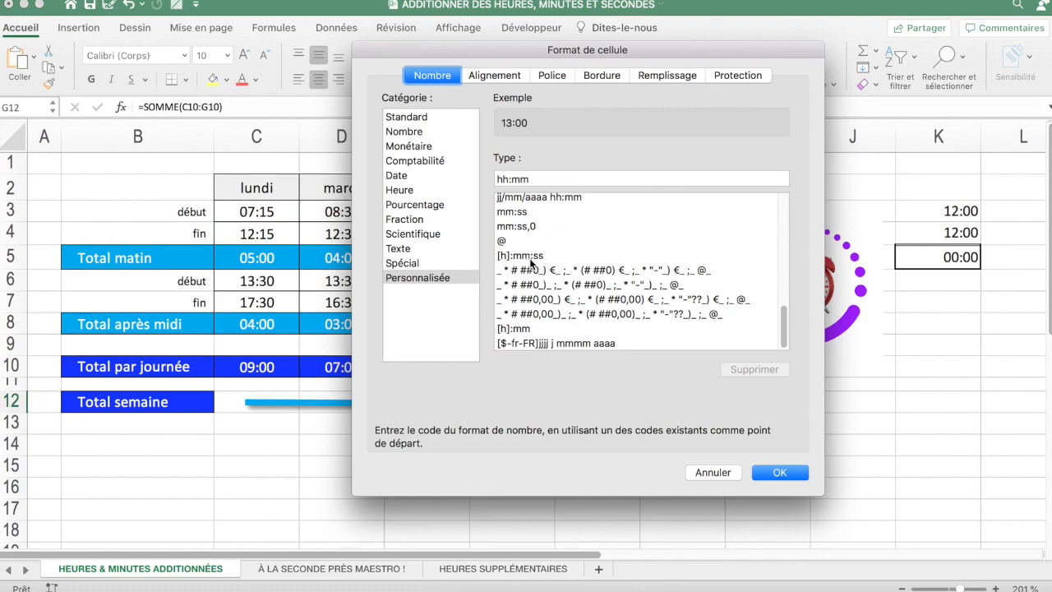
{"action": "left_click", "coordinate": [522, 330]}
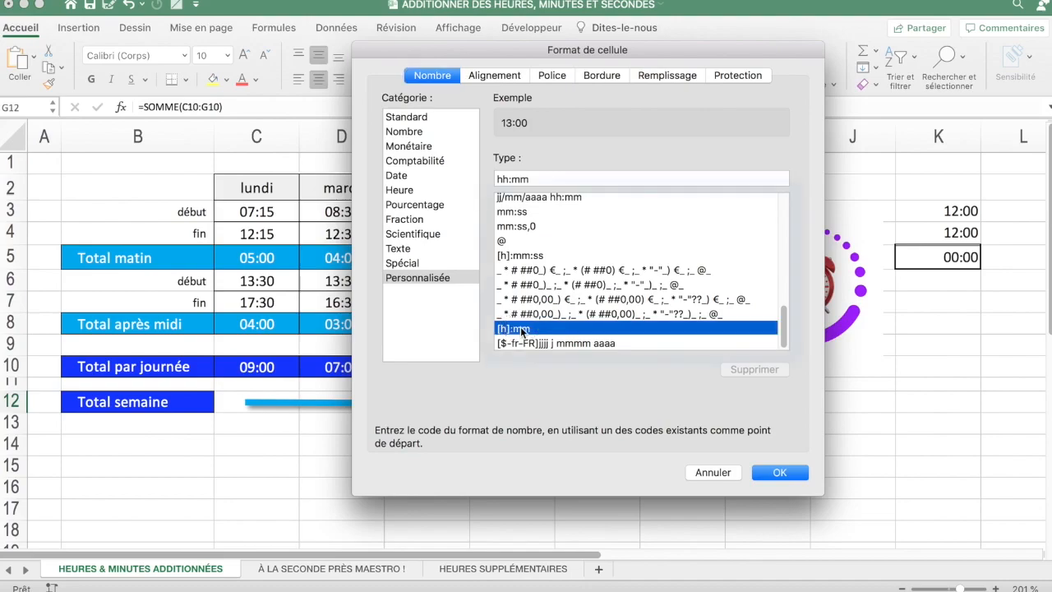
{"action": "left_click", "coordinate": [780, 472]}
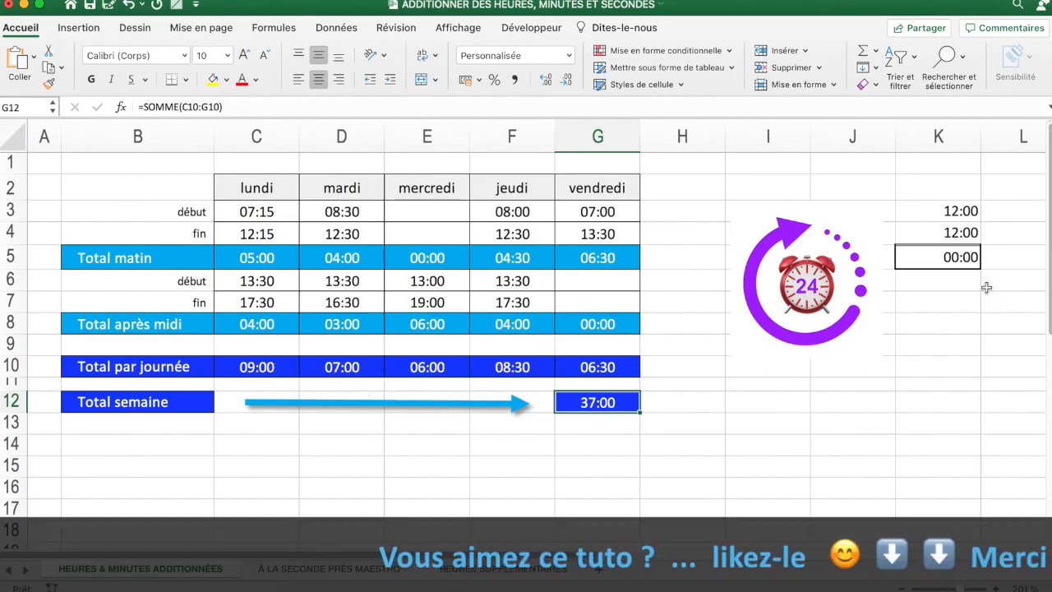
Apply the custom number format [h]:mm to the example sum in K5.
{"action": "left_click", "coordinate": [945, 259]}
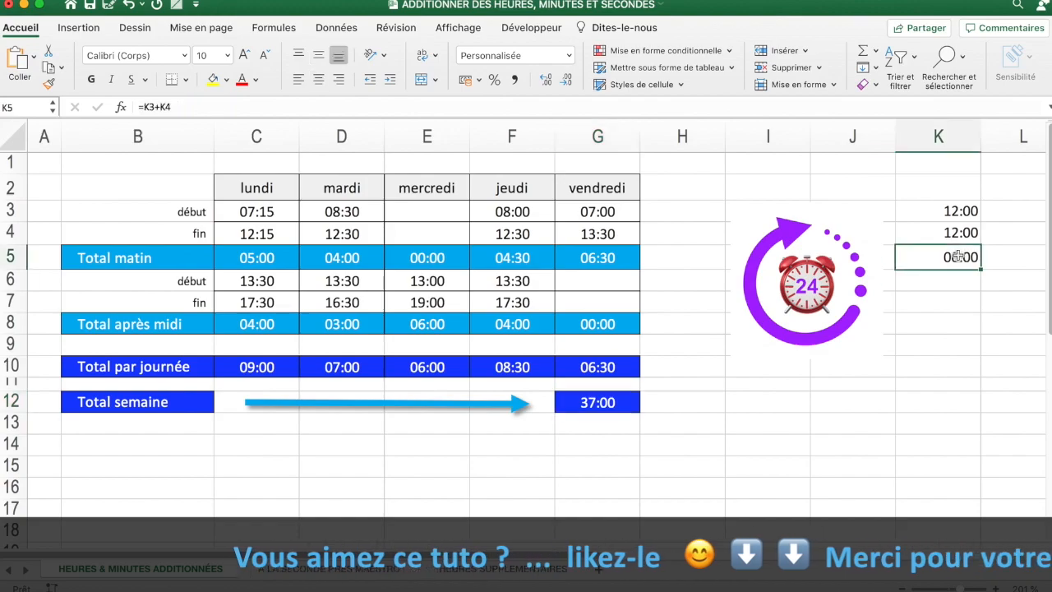
{"action": "left_click", "coordinate": [568, 55]}
{"action": "left_click", "coordinate": [538, 375]}
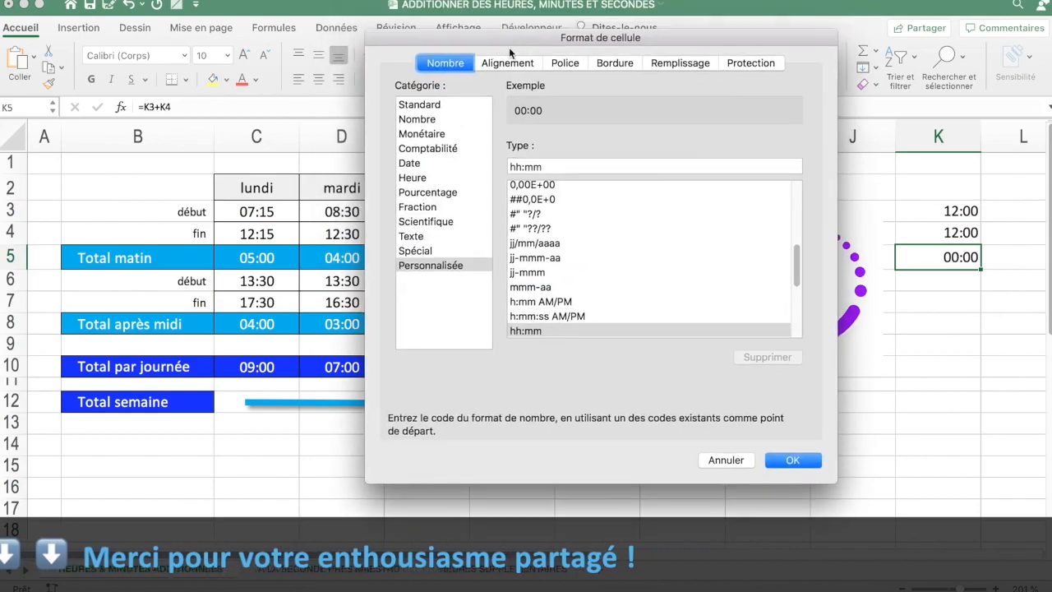
{"action": "scroll", "coordinate": [561, 298], "scroll_direction": "down", "scroll_amount": 5}
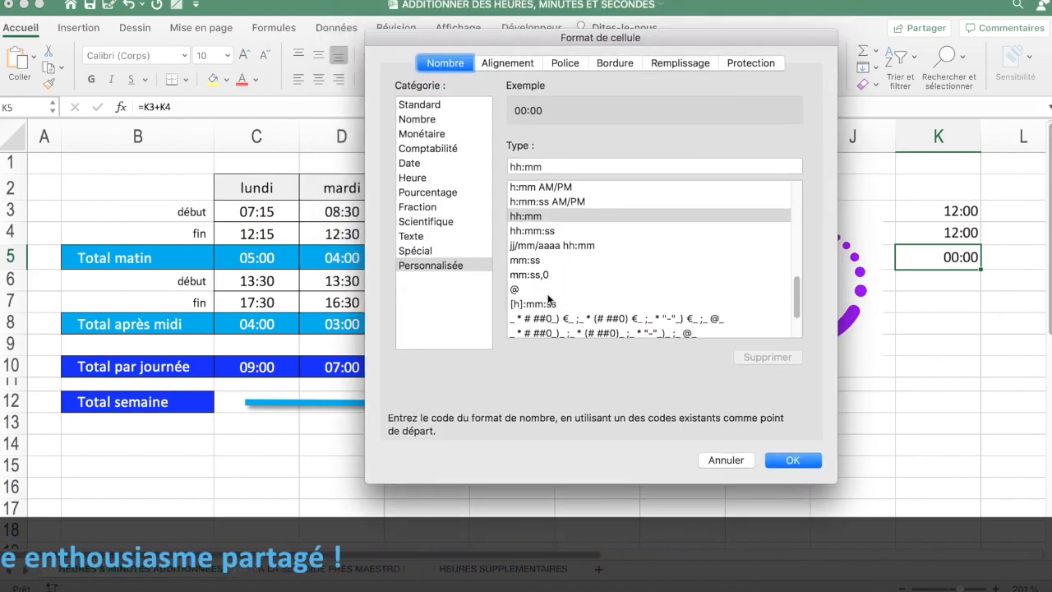
{"action": "scroll", "coordinate": [551, 304], "scroll_direction": "down", "scroll_amount": 4}
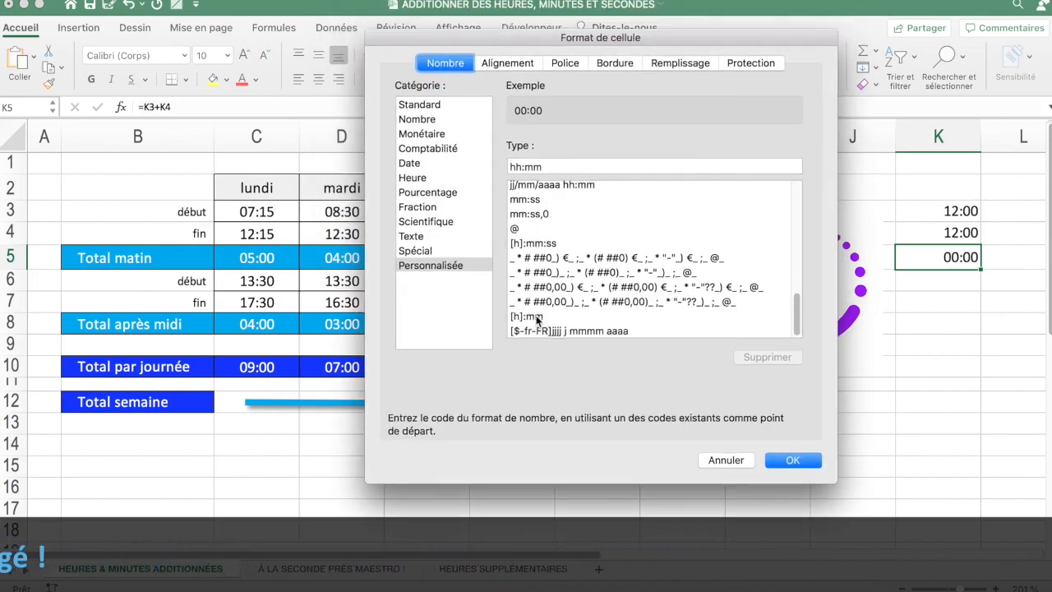
{"action": "left_click", "coordinate": [526, 315]}
{"action": "left_click", "coordinate": [793, 462]}
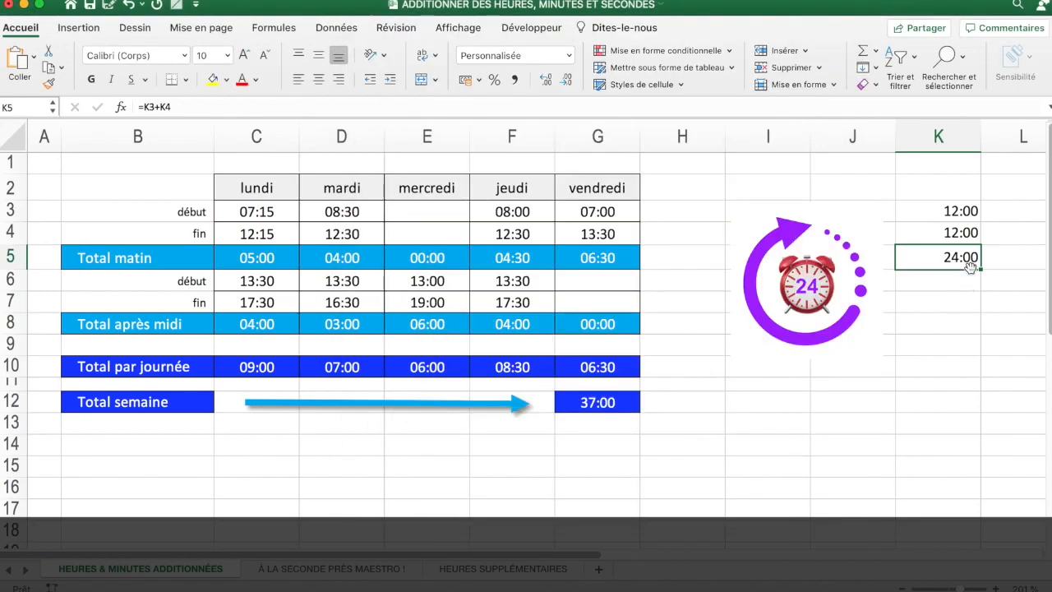
Set the second example time in K4 to 13:00.
{"action": "left_click", "coordinate": [980, 234]}
{"action": "double_click", "coordinate": [979, 234]}
{"action": "type", "text": "13"}
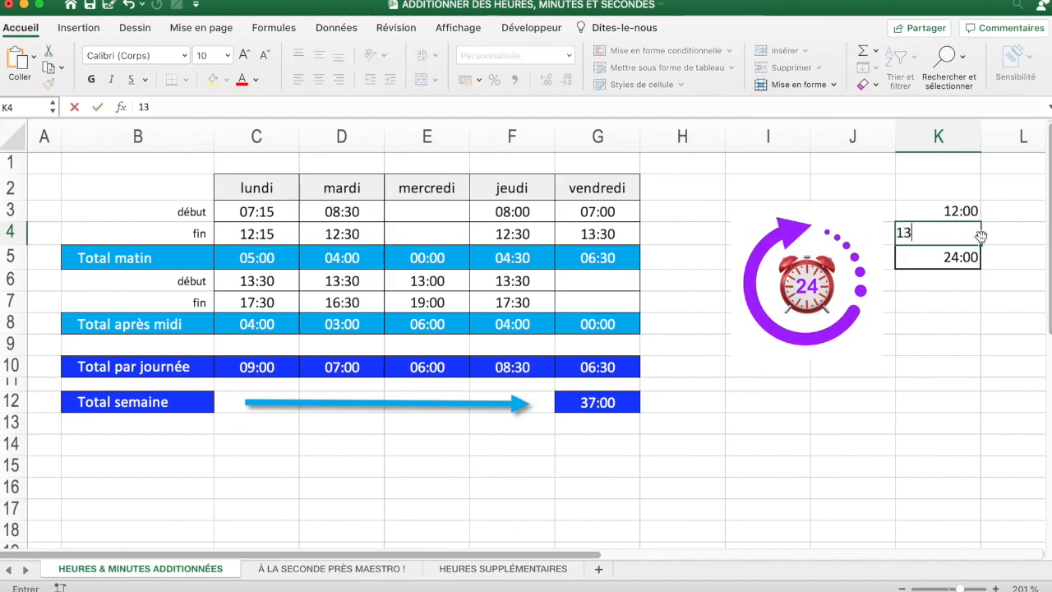
{"action": "type", "text": ":00"}
{"action": "key", "text": "Return"}
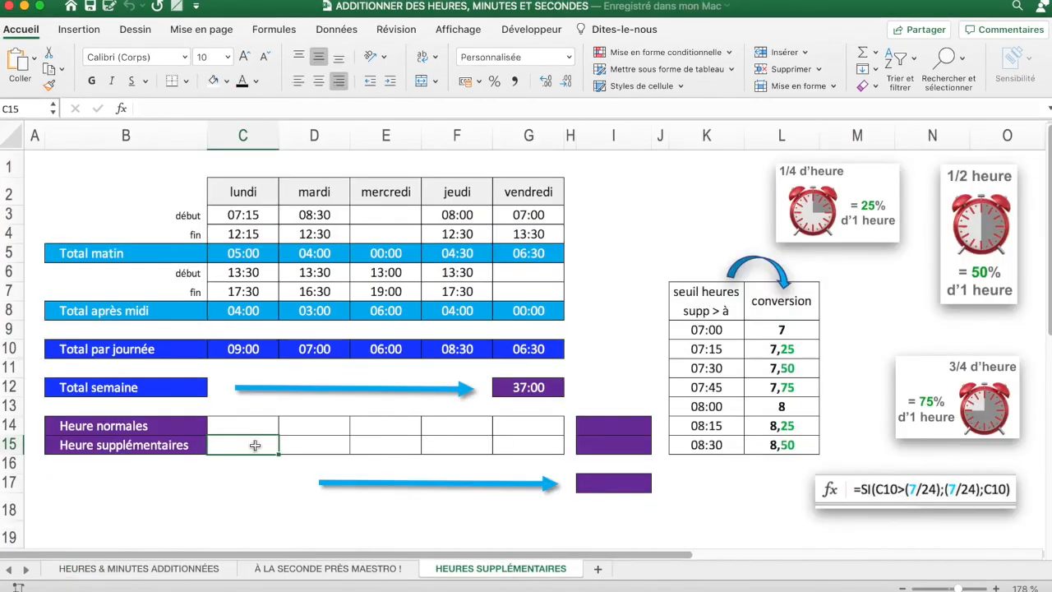
Change the Heure supplémentaires label in B15 to "Heure supp >7h".
{"action": "left_click", "coordinate": [177, 445]}
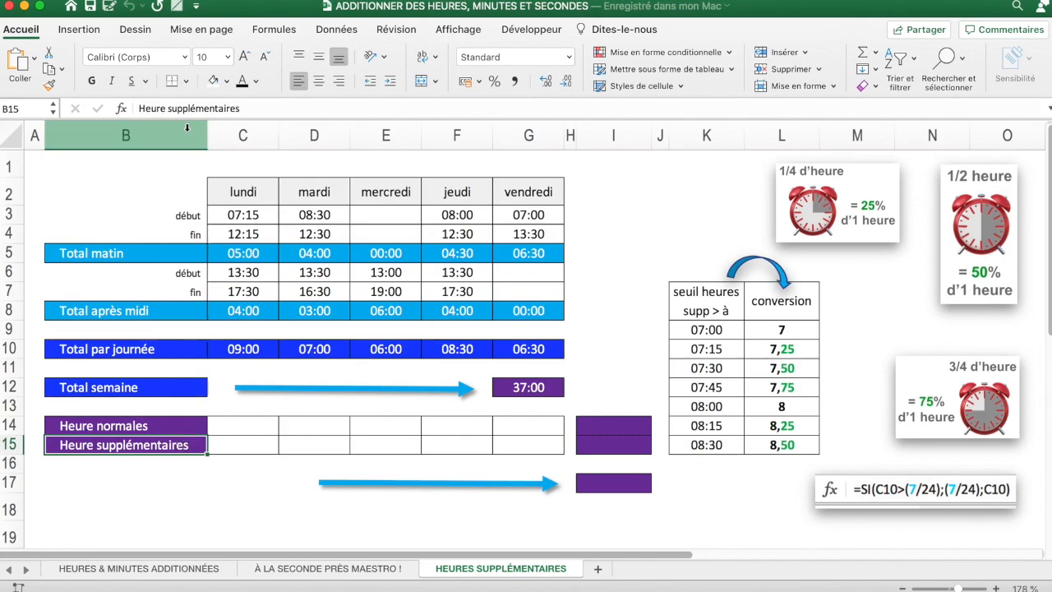
{"action": "left_click_drag", "start_coordinate": [189, 111], "coordinate": [300, 110]}
{"action": "key", "text": "BackSpace"}
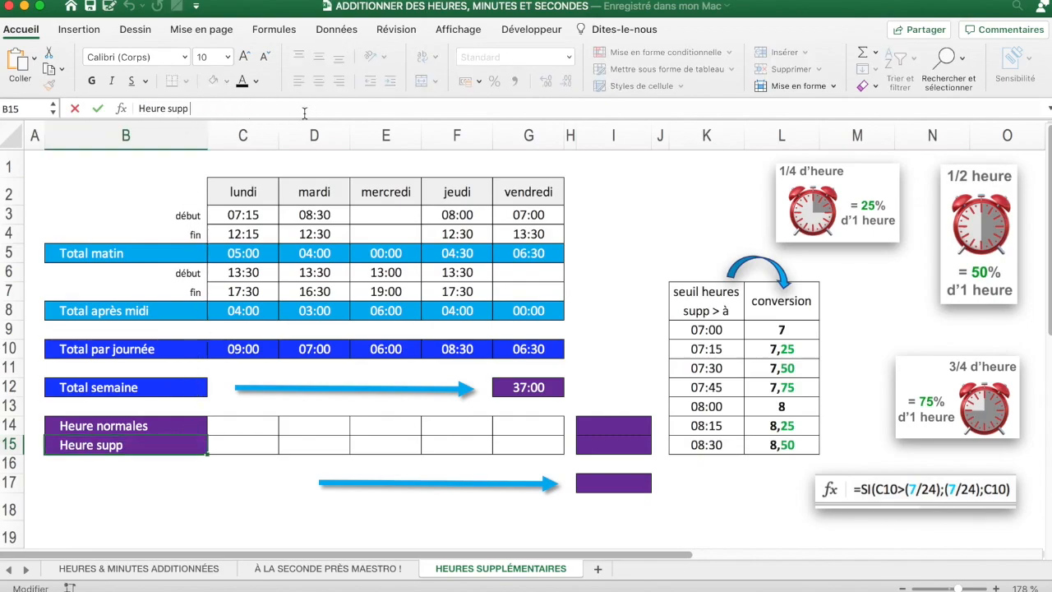
{"action": "type", "text": ">7h"}
Calculate Monday's normal hours in C14 with =SI(C10>(7/24);(7/24);C10).
{"action": "left_click", "coordinate": [264, 427]}
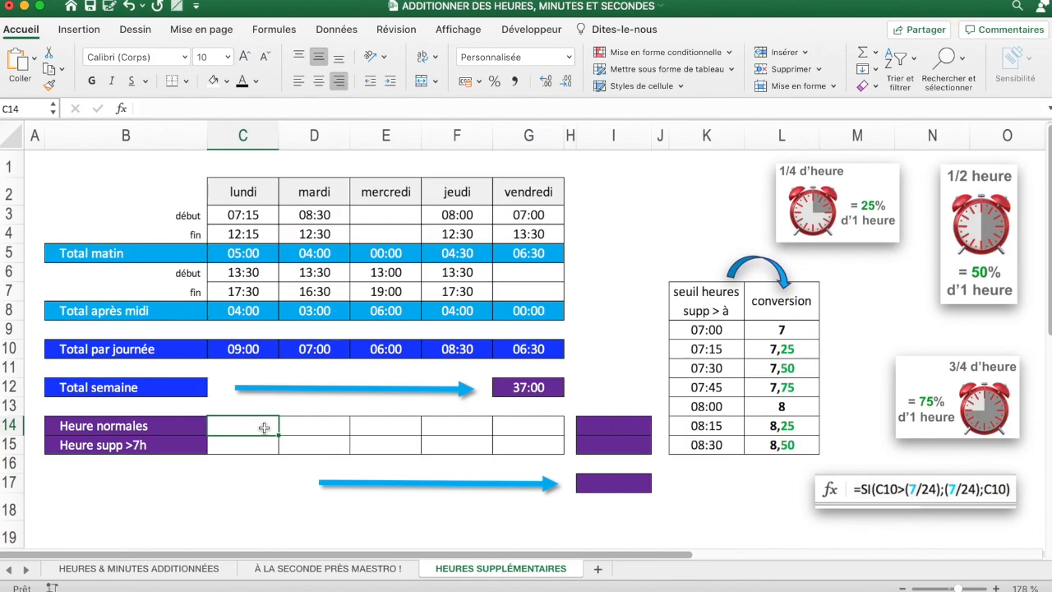
{"action": "type", "text": "="}
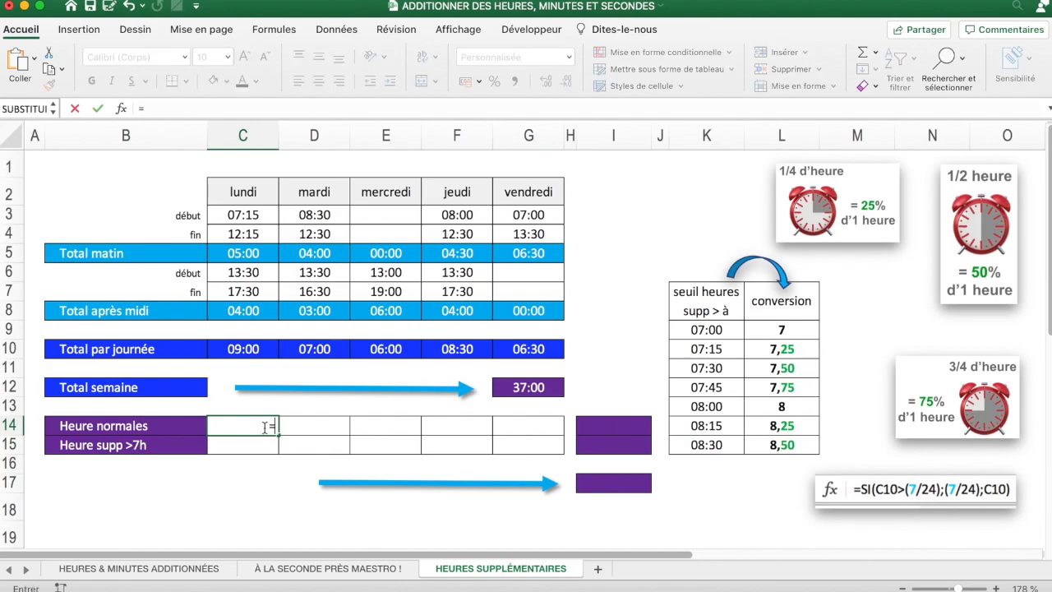
{"action": "type", "text": "si"}
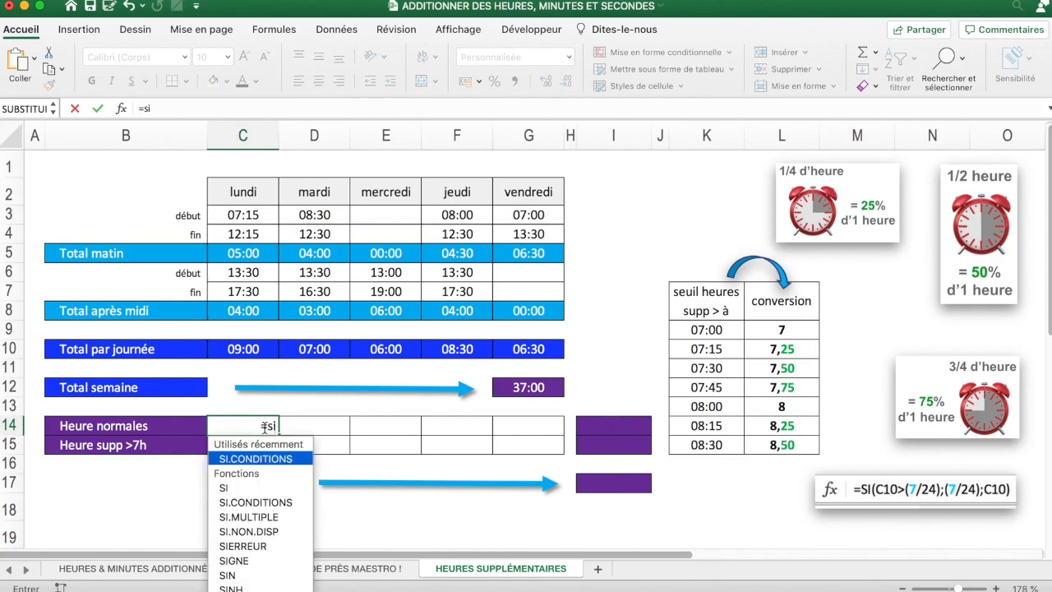
{"action": "double_click", "coordinate": [267, 489]}
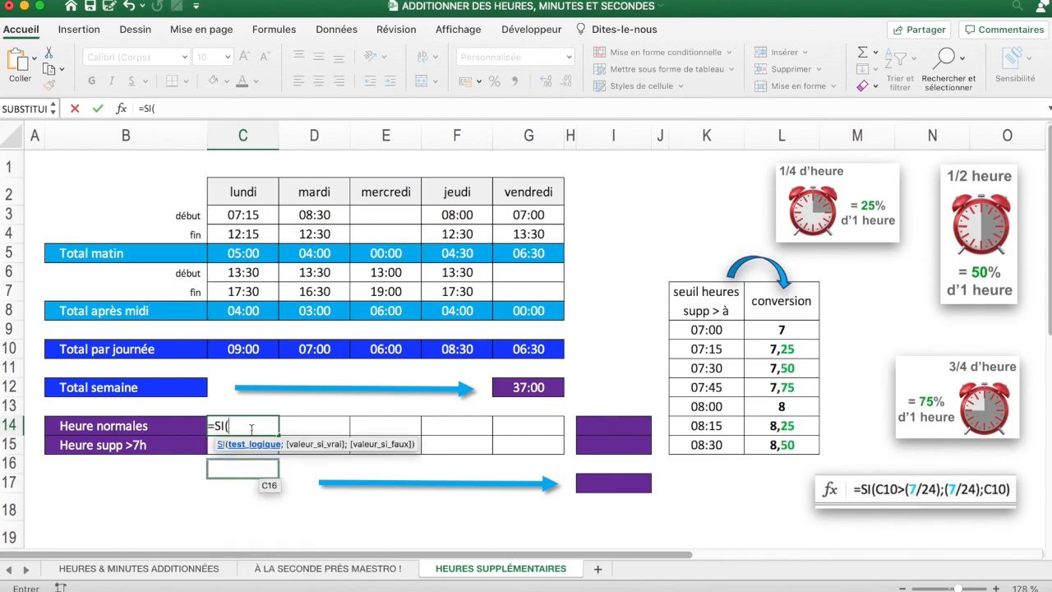
{"action": "left_click", "coordinate": [247, 348]}
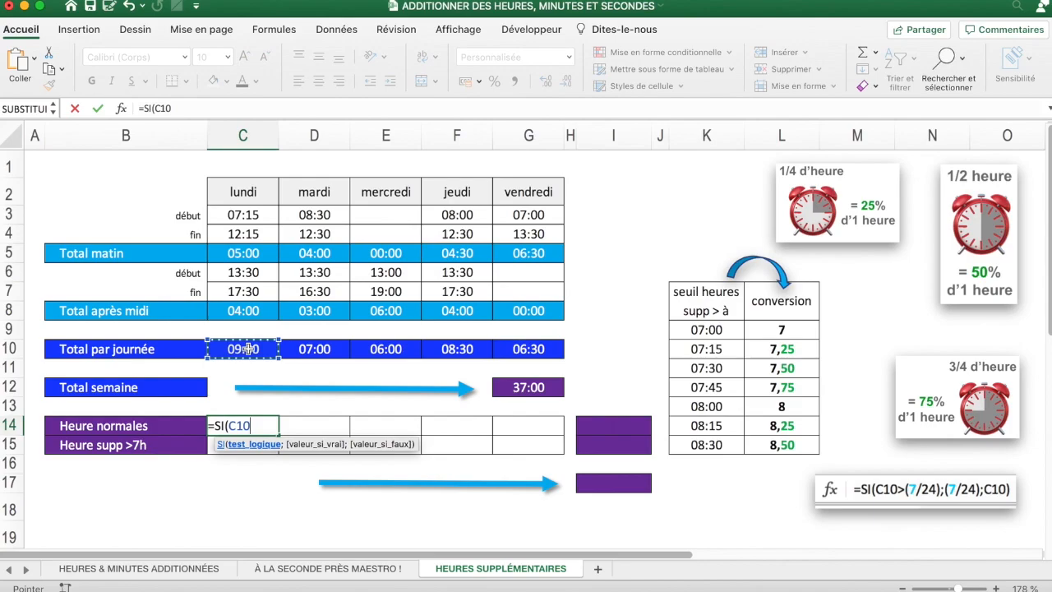
{"action": "type", "text": ">("}
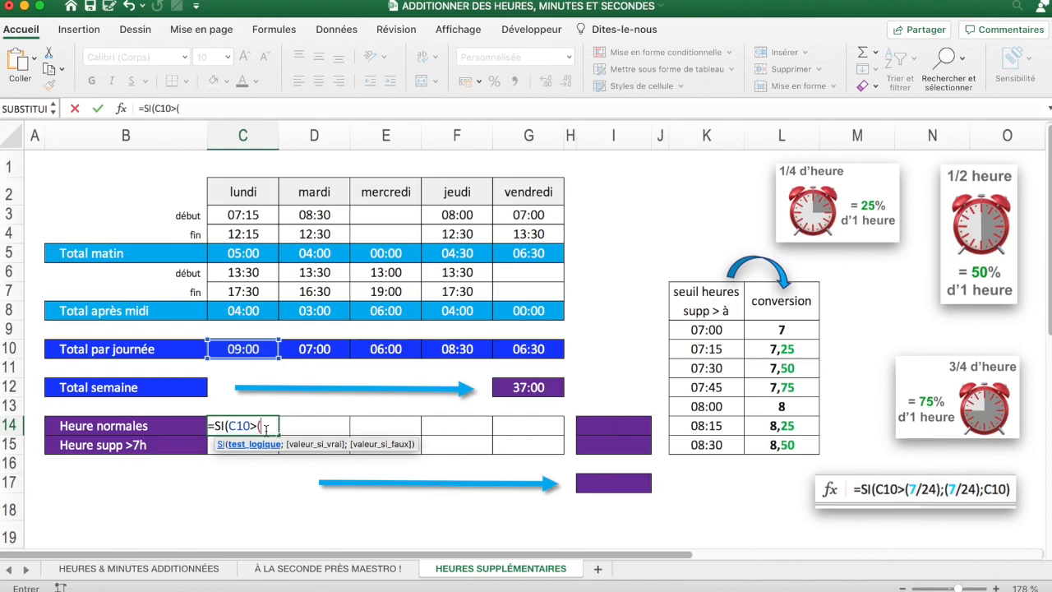
{"action": "type", "text": "7/24"}
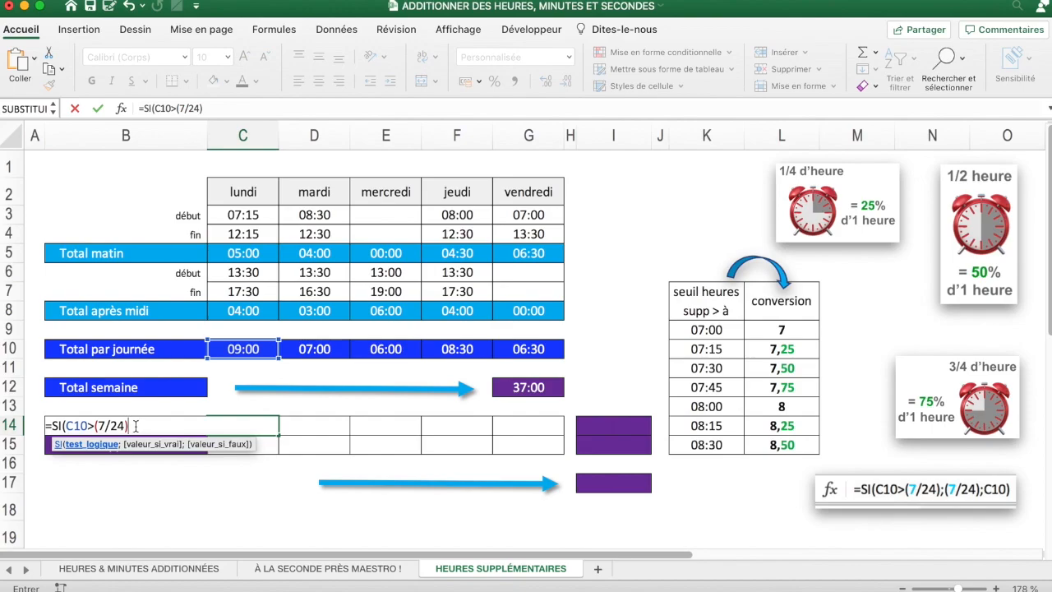
{"action": "type", "text": ";"}
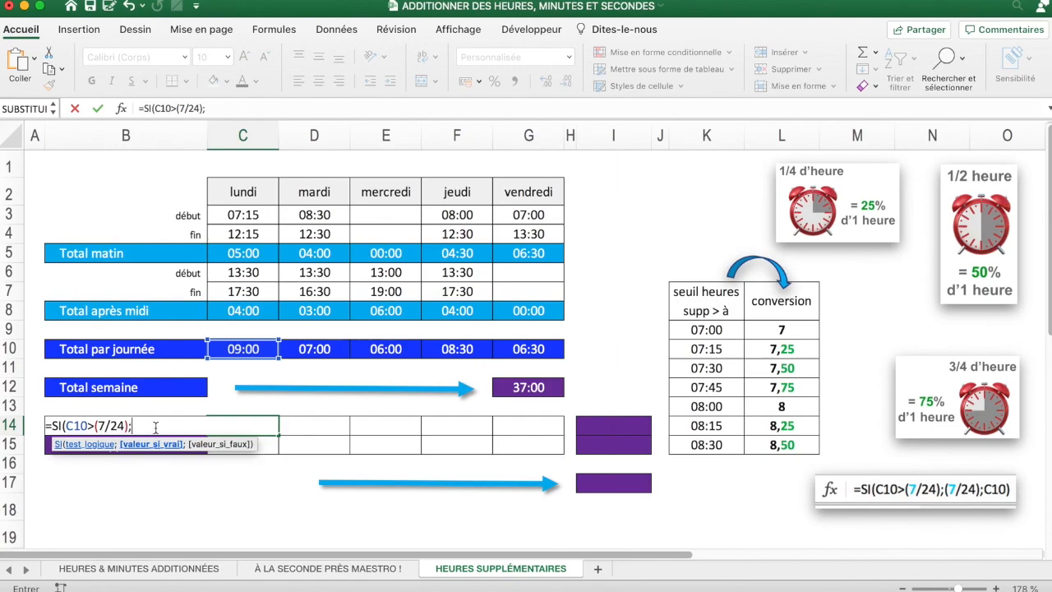
{"action": "type", "text": "/24);"}
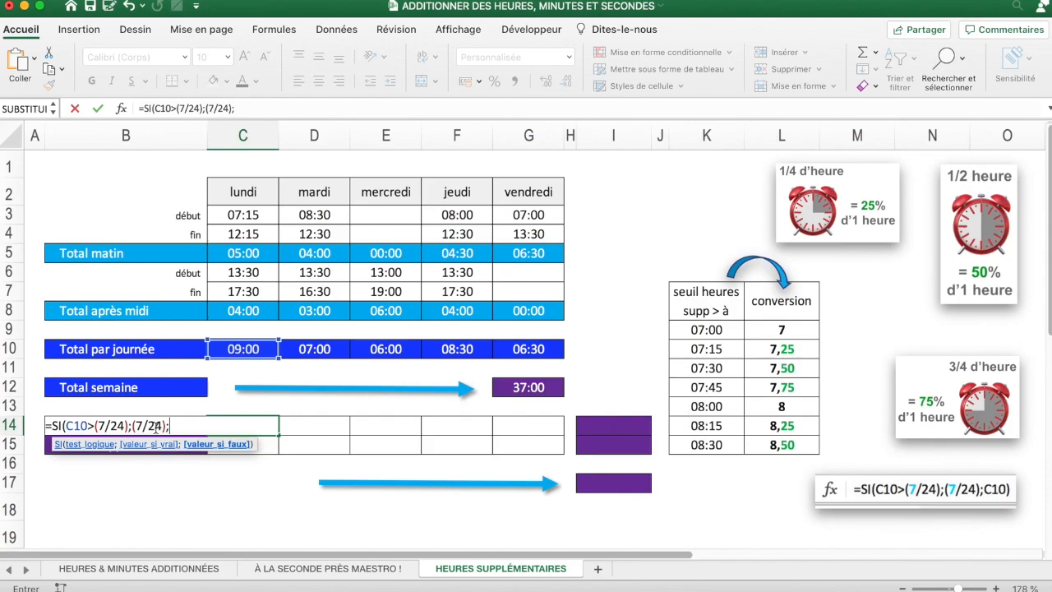
{"action": "left_click", "coordinate": [251, 349]}
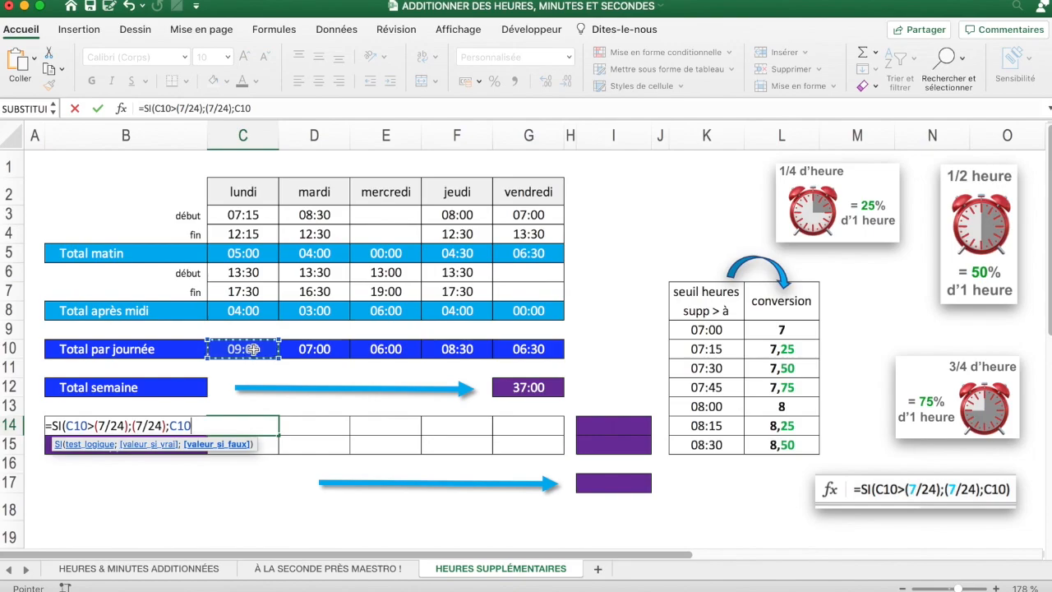
{"action": "type", "text": ")"}
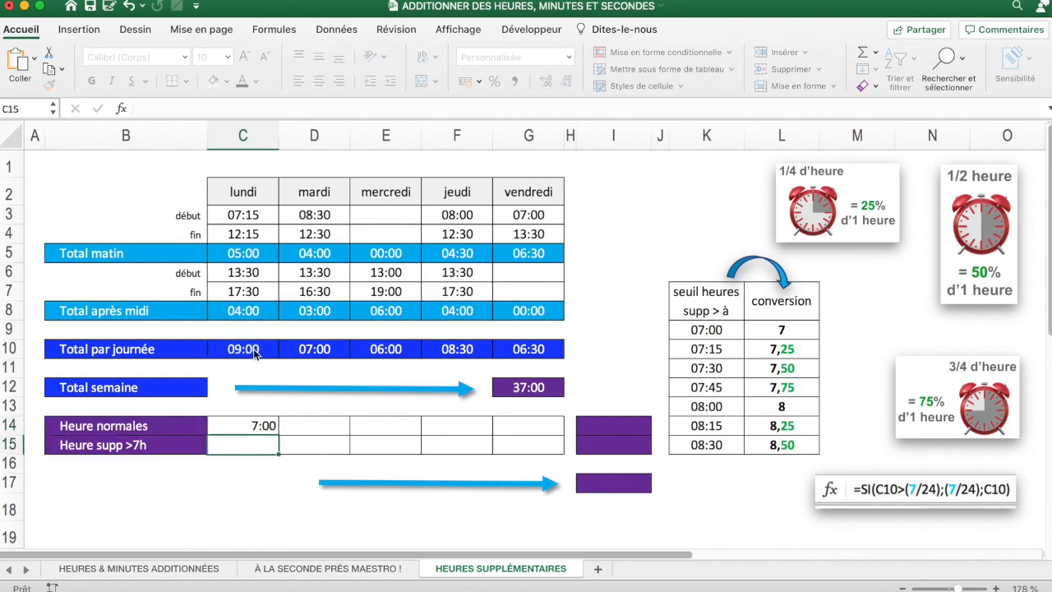
{"action": "key", "text": "Return"}
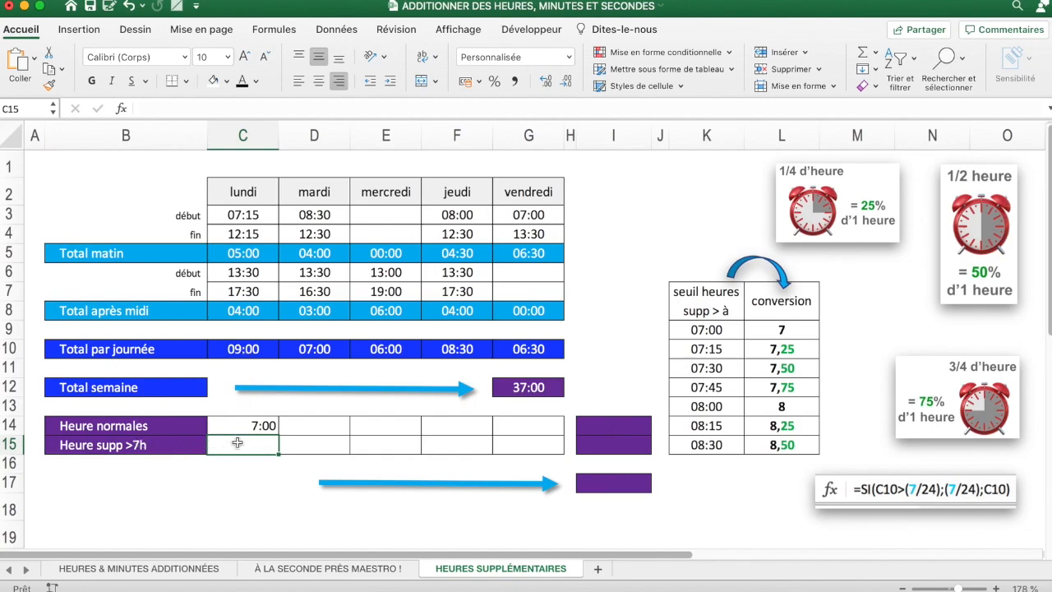
Calculate Monday's overtime in C15 with =C10-C14 and fill the C14:C15 formulas across to vendredi in column G.
{"action": "type", "text": "="}
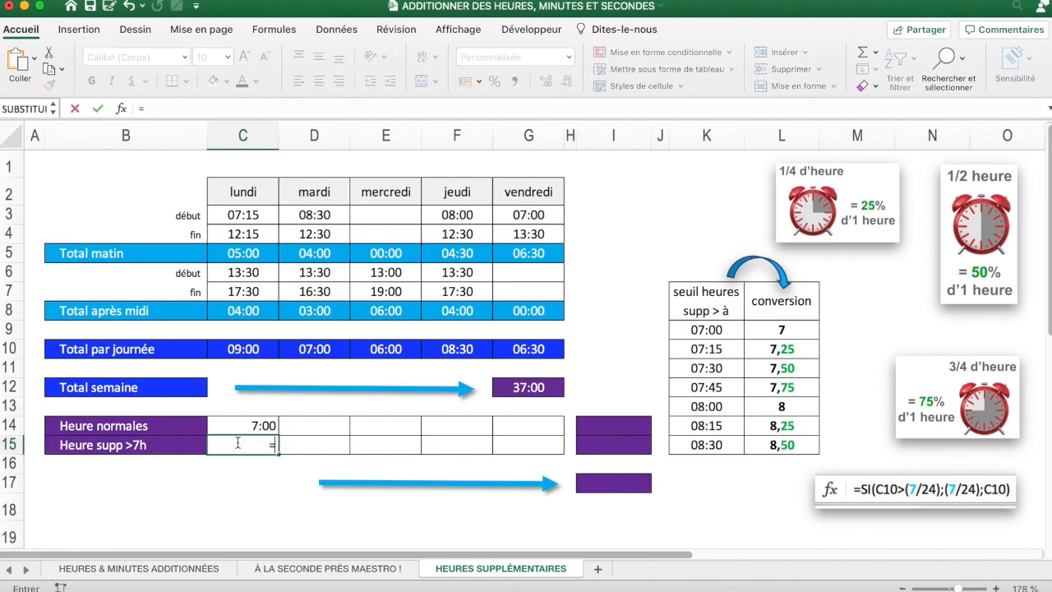
{"action": "left_click", "coordinate": [251, 351]}
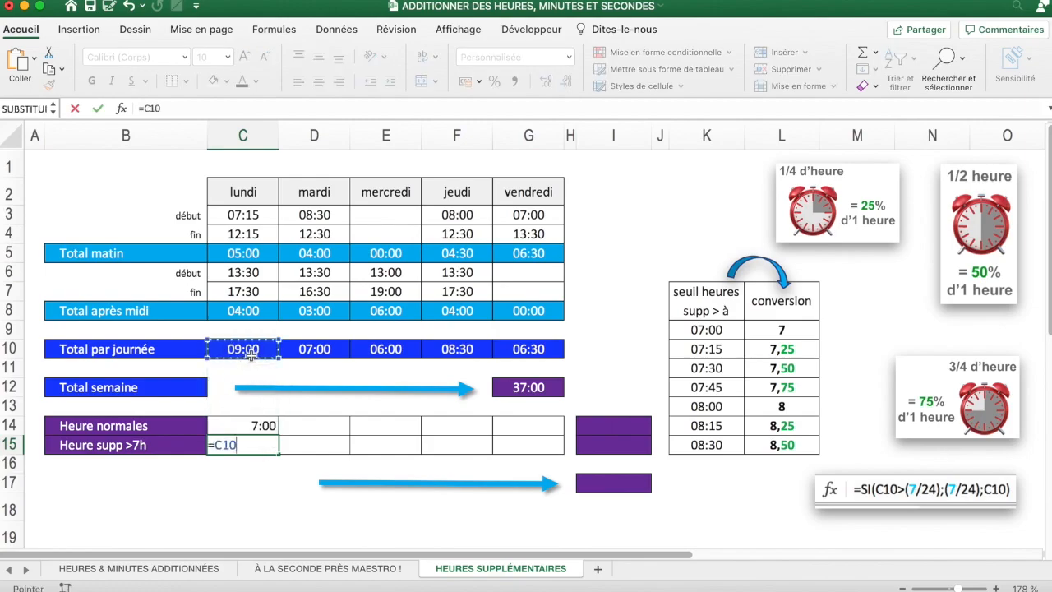
{"action": "type", "text": "-"}
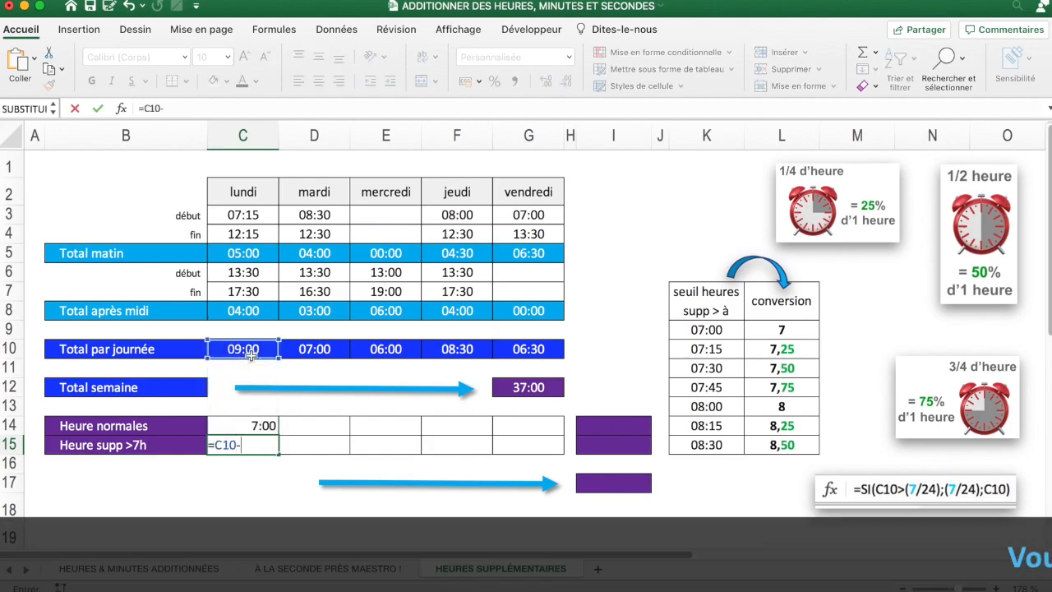
{"action": "left_click", "coordinate": [263, 425]}
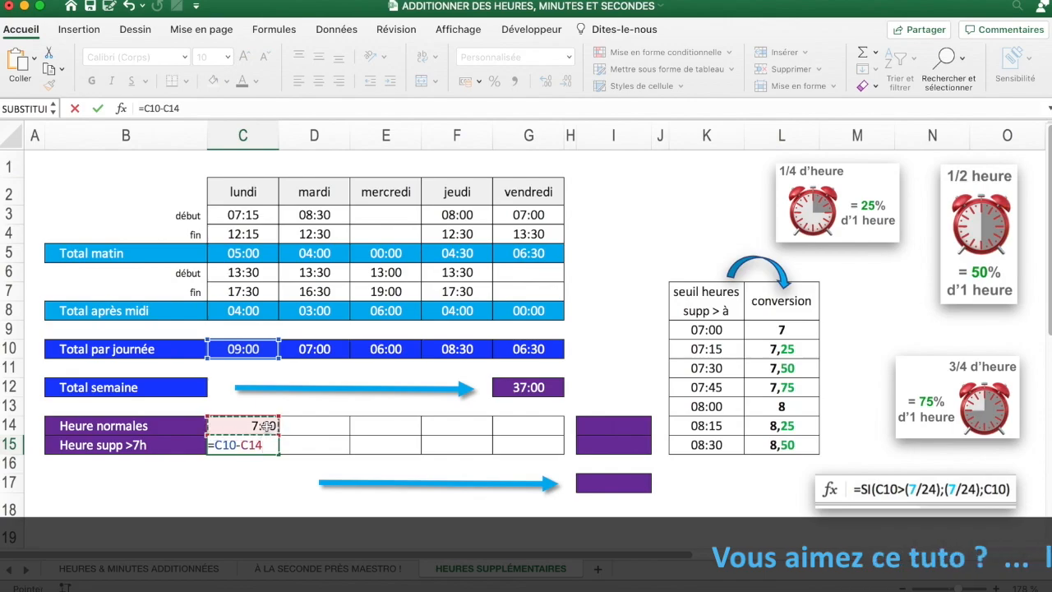
{"action": "key", "text": "Return"}
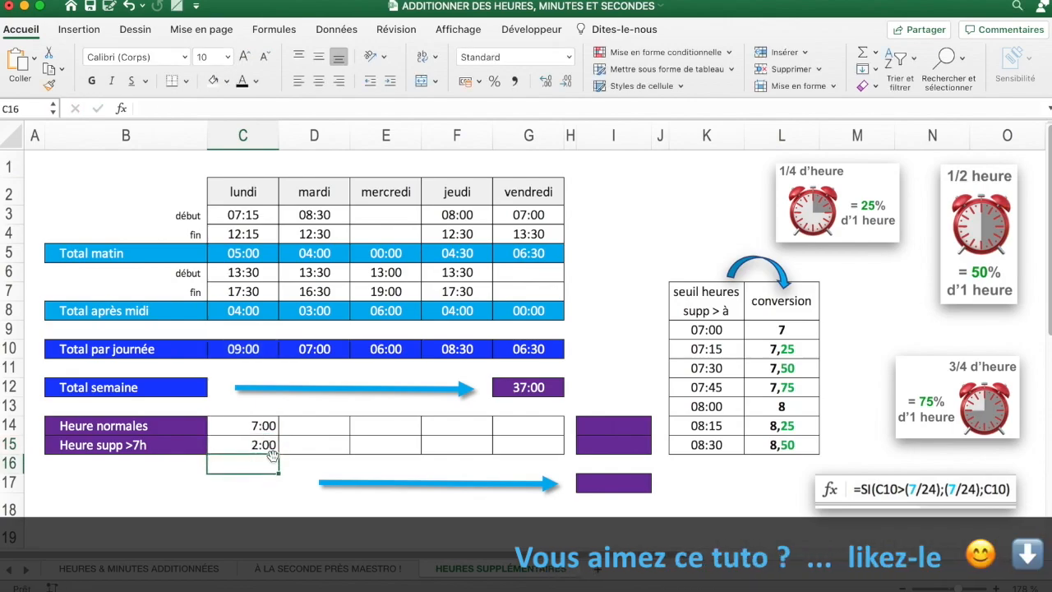
{"action": "left_click_drag", "start_coordinate": [250, 424], "coordinate": [545, 452]}
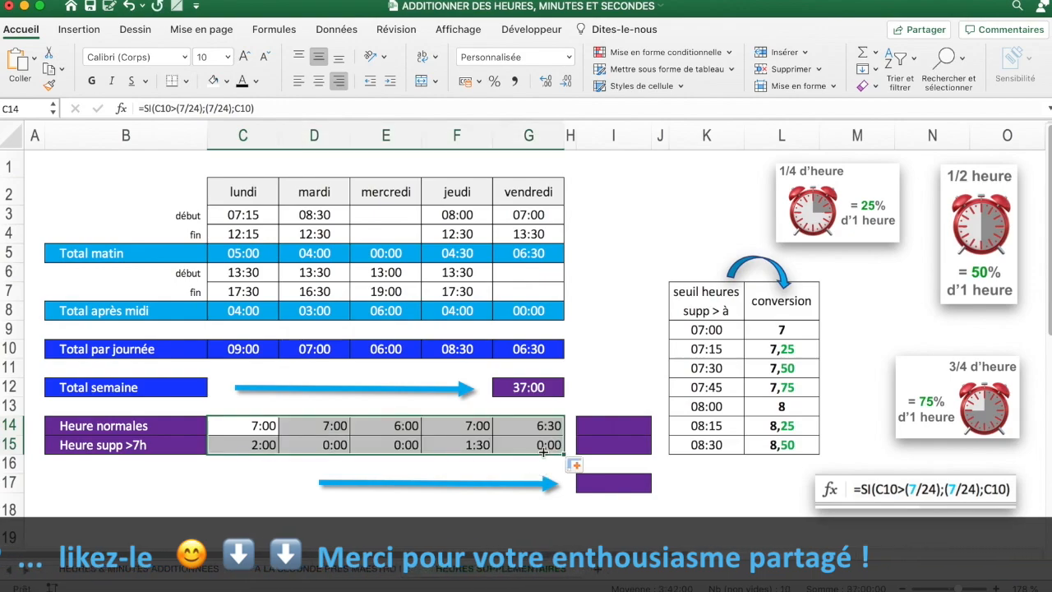
{"action": "left_click", "coordinate": [256, 479]}
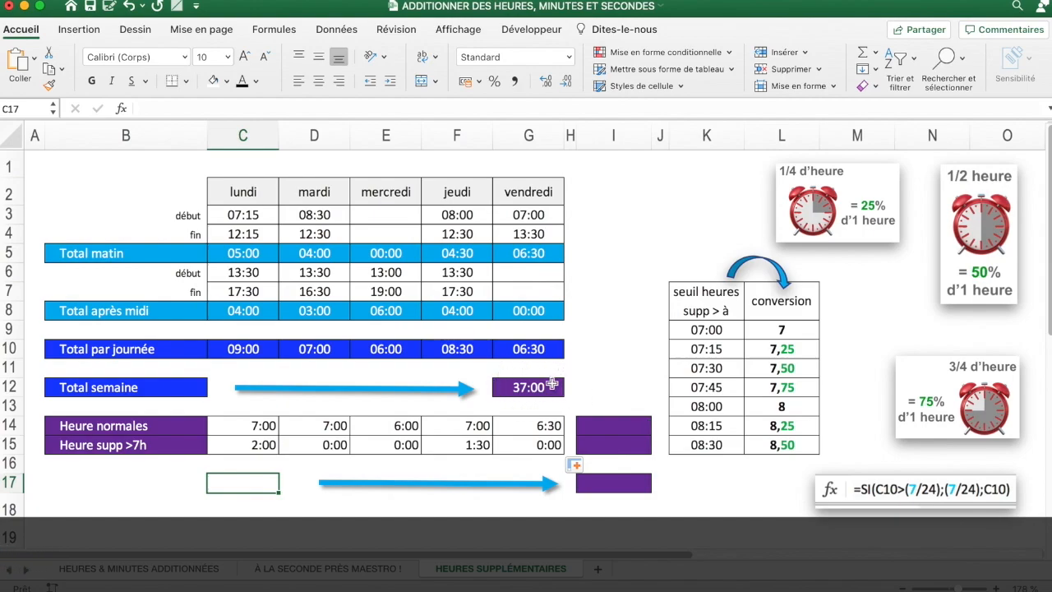
Apply the custom number format [h]:mm to the purple total cells I14:I17.
{"action": "left_click", "coordinate": [616, 424]}
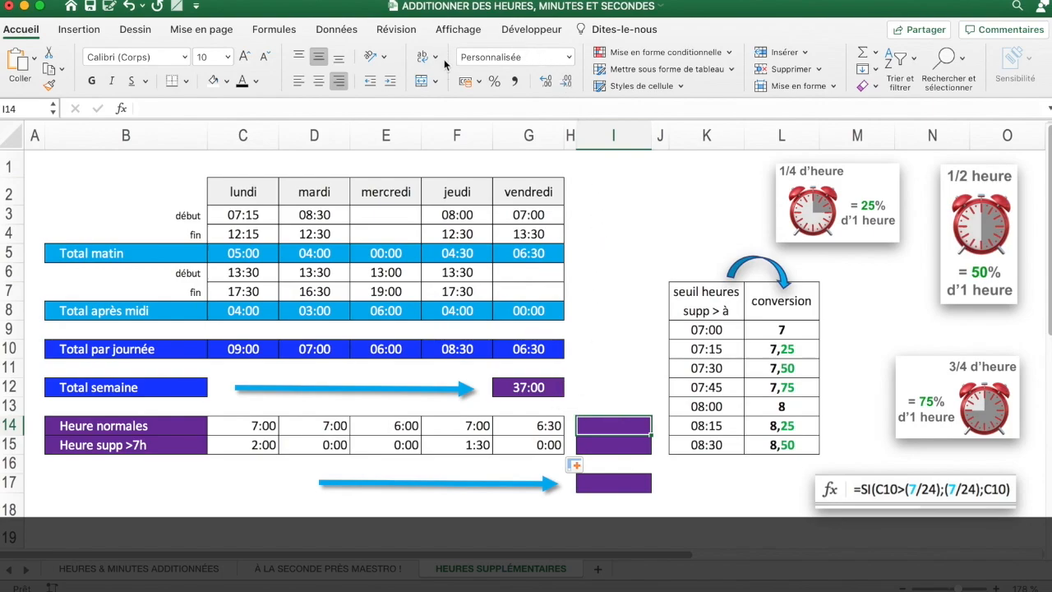
{"action": "left_click_drag", "start_coordinate": [605, 424], "coordinate": [620, 480]}
{"action": "scroll", "coordinate": [618, 479], "scroll_direction": "right", "scroll_amount": 1}
{"action": "left_click", "coordinate": [567, 57]}
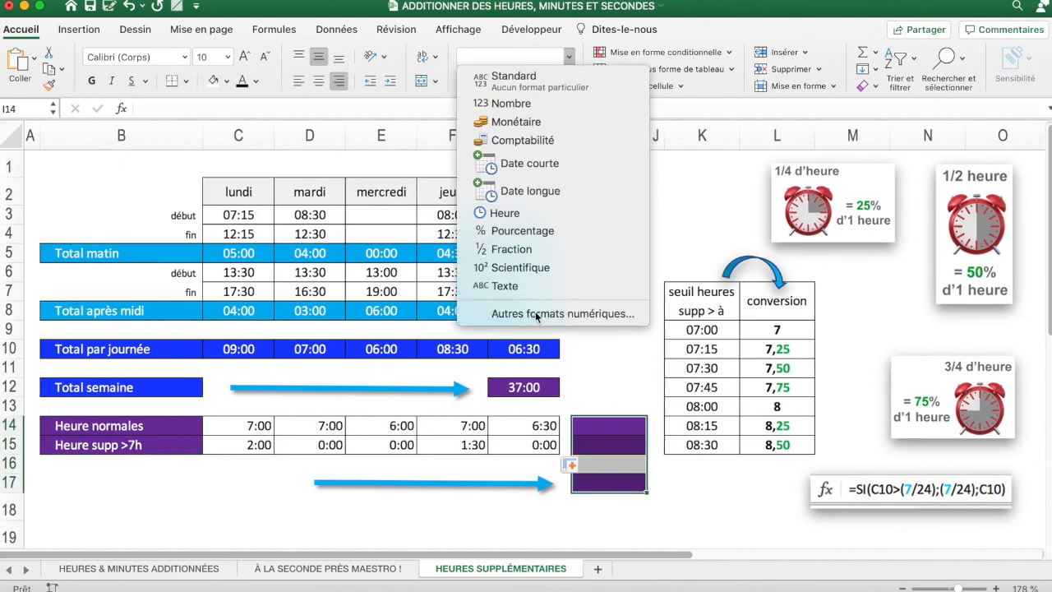
{"action": "left_click", "coordinate": [544, 312]}
{"action": "left_click", "coordinate": [450, 254]}
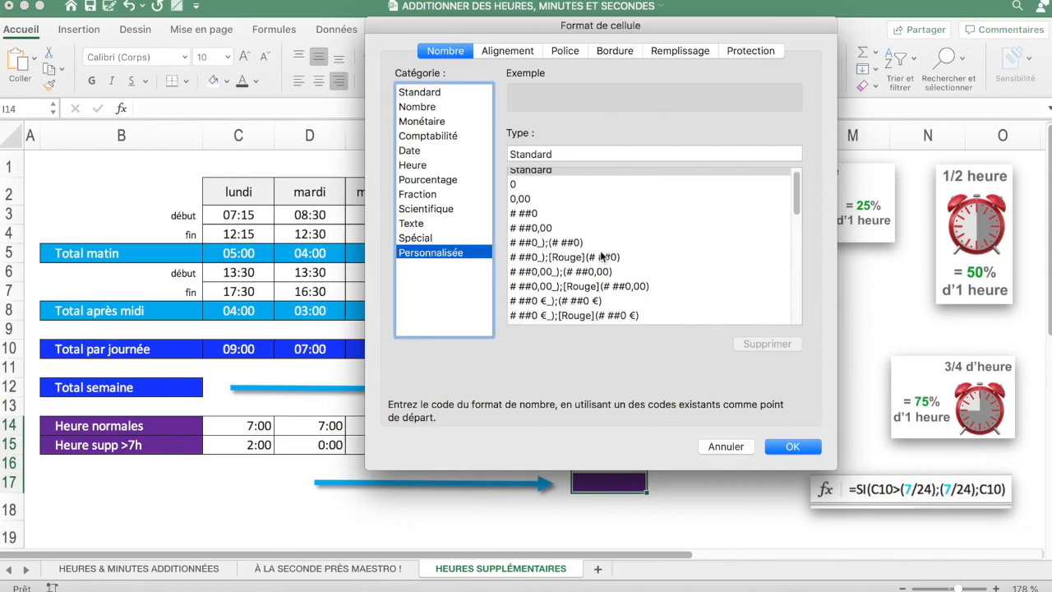
{"action": "scroll", "coordinate": [601, 255], "scroll_direction": "down", "scroll_amount": 5}
{"action": "scroll", "coordinate": [600, 250], "scroll_direction": "down", "scroll_amount": 10}
{"action": "left_click", "coordinate": [723, 317]}
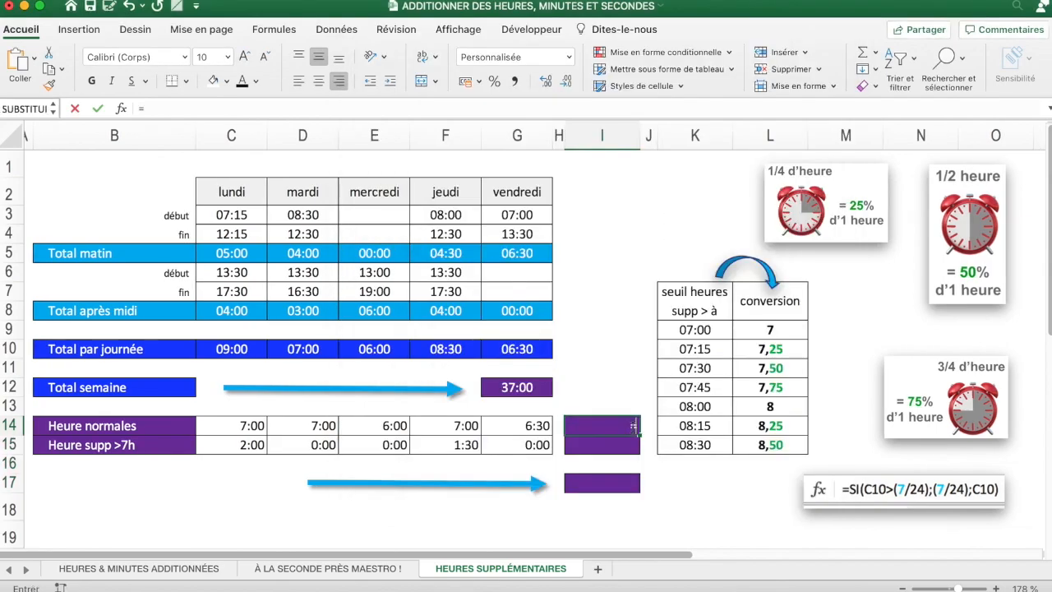
Total the week's normal hours in I14 with SOMME over C14:G14 and copy the formula down to I15.
{"action": "type", "text": "=som"}
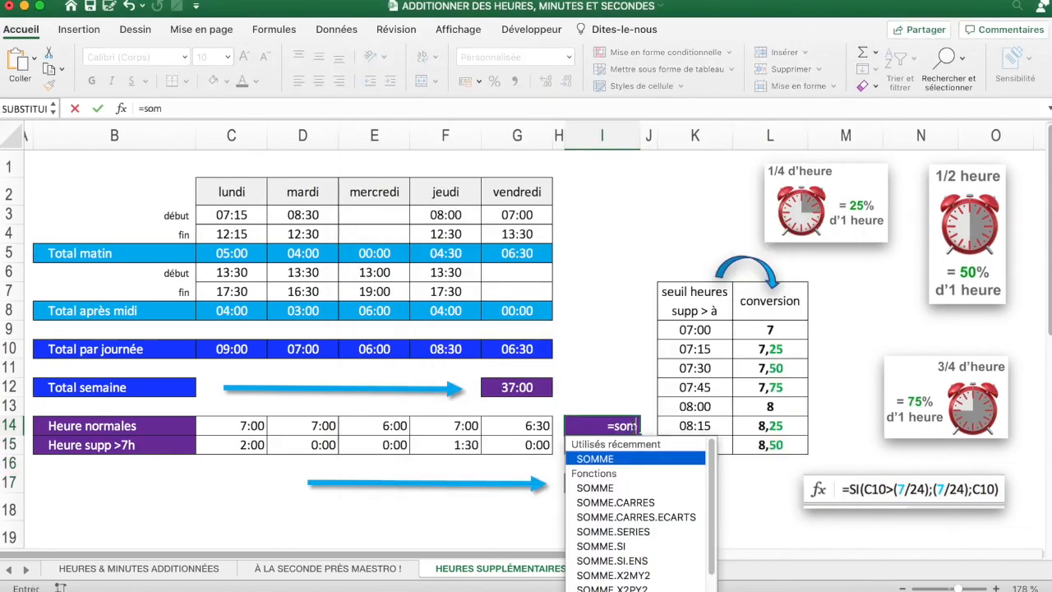
{"action": "double_click", "coordinate": [637, 459]}
{"action": "left_click_drag", "start_coordinate": [251, 426], "coordinate": [502, 428]}
{"action": "key", "text": "Return"}
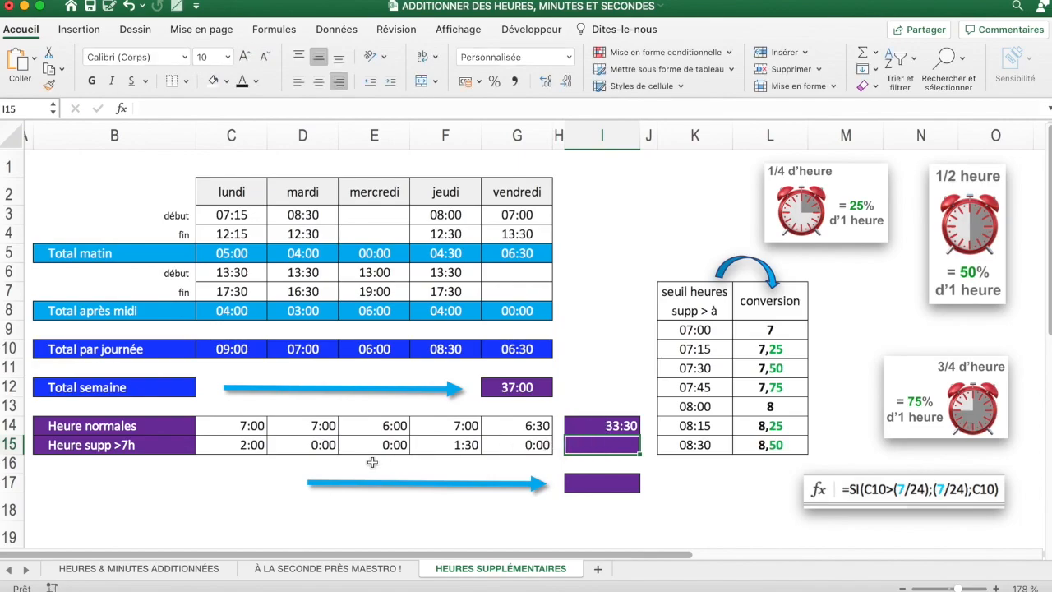
{"action": "left_click", "coordinate": [633, 427]}
{"action": "left_click_drag", "start_coordinate": [639, 434], "coordinate": [630, 451]}
Add the normal and overtime totals in I17 with =I14+I15.
{"action": "left_click", "coordinate": [622, 486]}
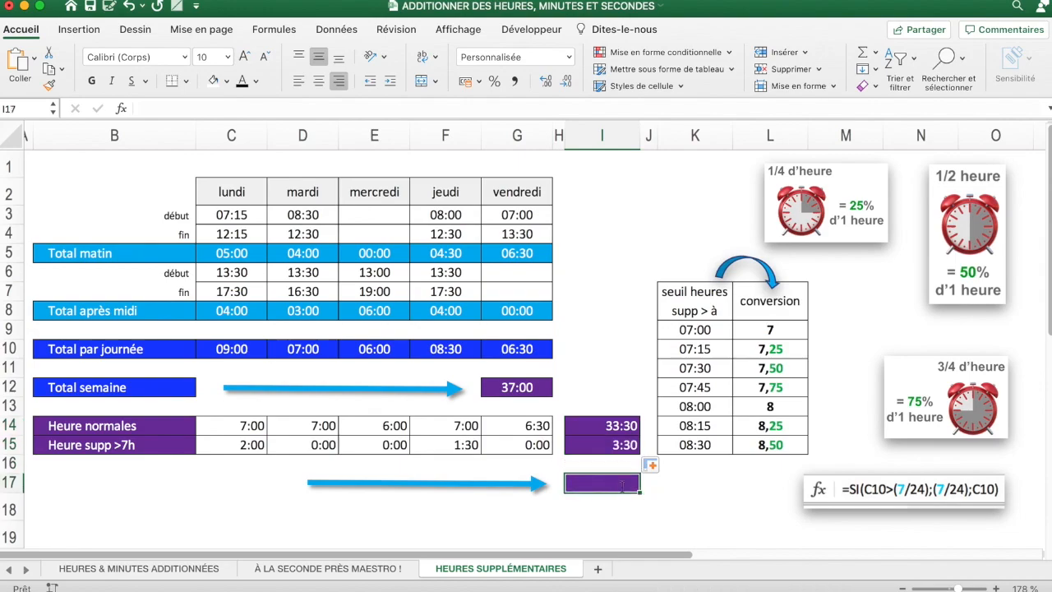
{"action": "type", "text": "="}
{"action": "left_click", "coordinate": [622, 425]}
{"action": "type", "text": "+"}
{"action": "left_click", "coordinate": [622, 445]}
{"action": "key", "text": "Return"}
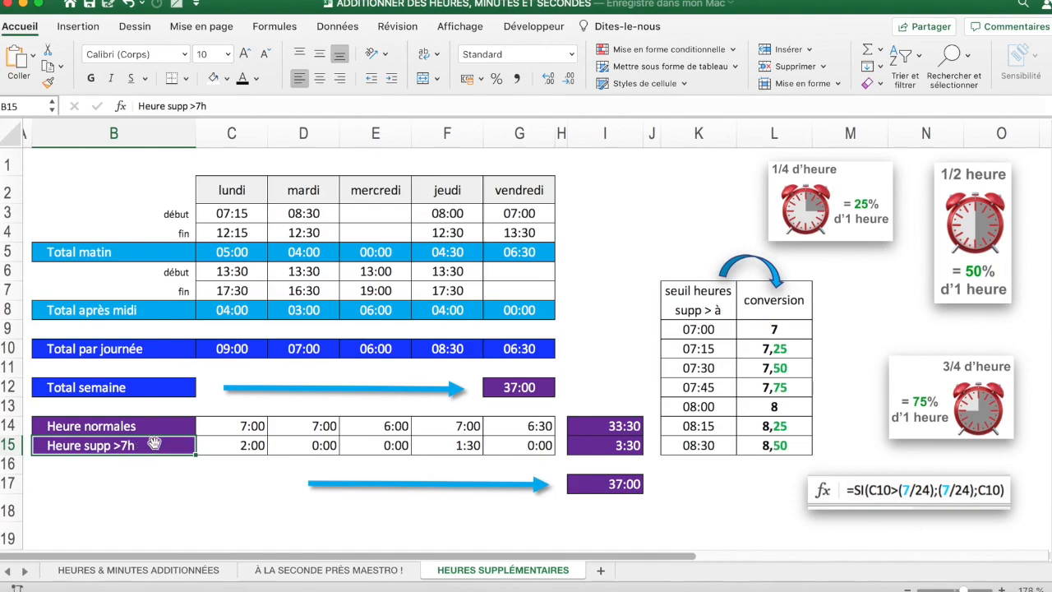
Shorten the B15 label to "Heure supp" and change the C14 formula to =SI(C10>(7,5/24);(7,5/24);C10).
{"action": "double_click", "coordinate": [229, 99]}
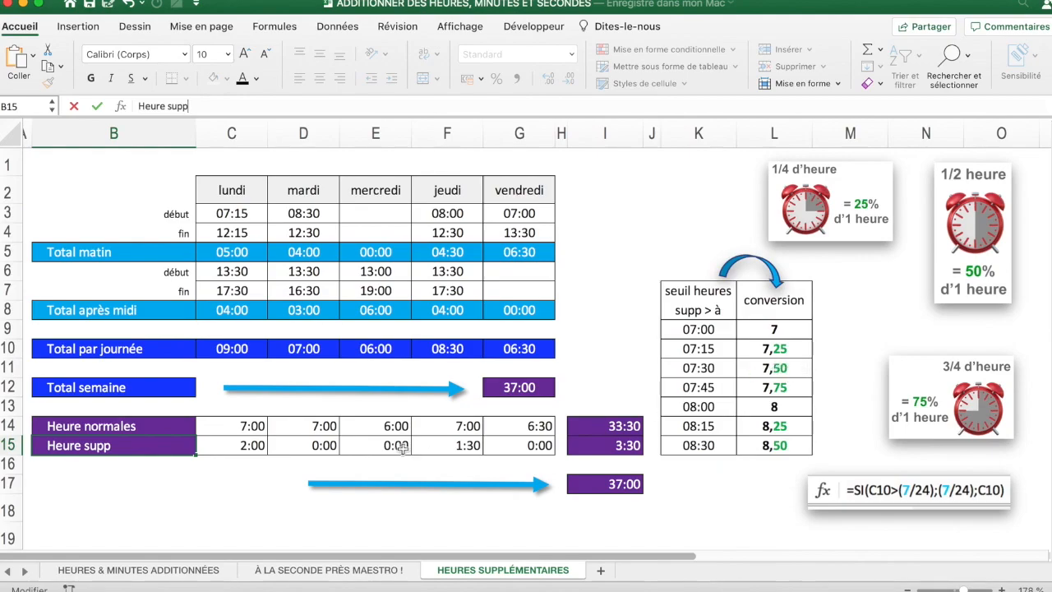
{"action": "left_click", "coordinate": [248, 424]}
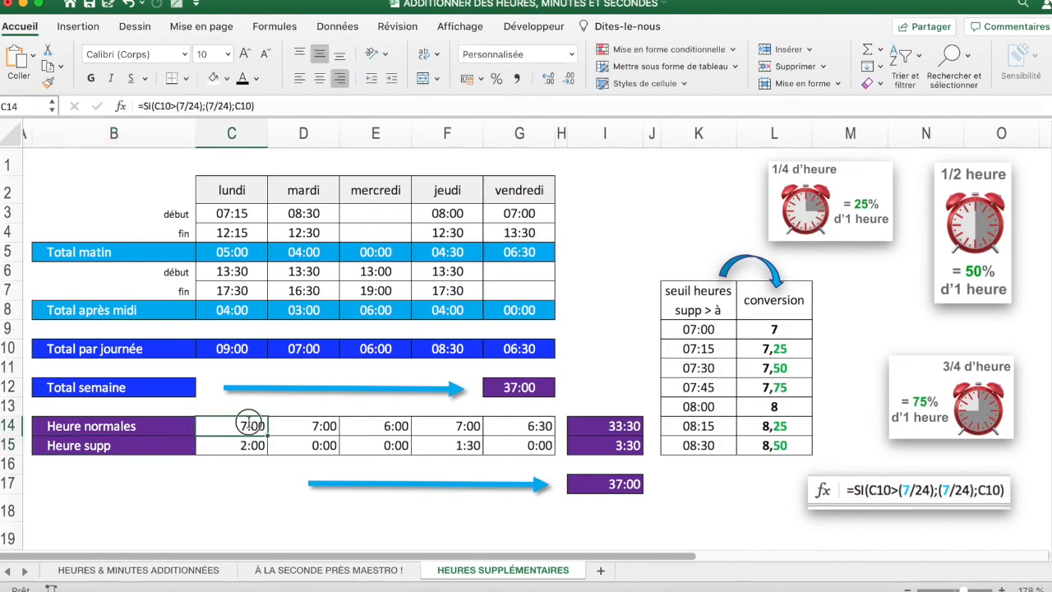
{"action": "double_click", "coordinate": [248, 424]}
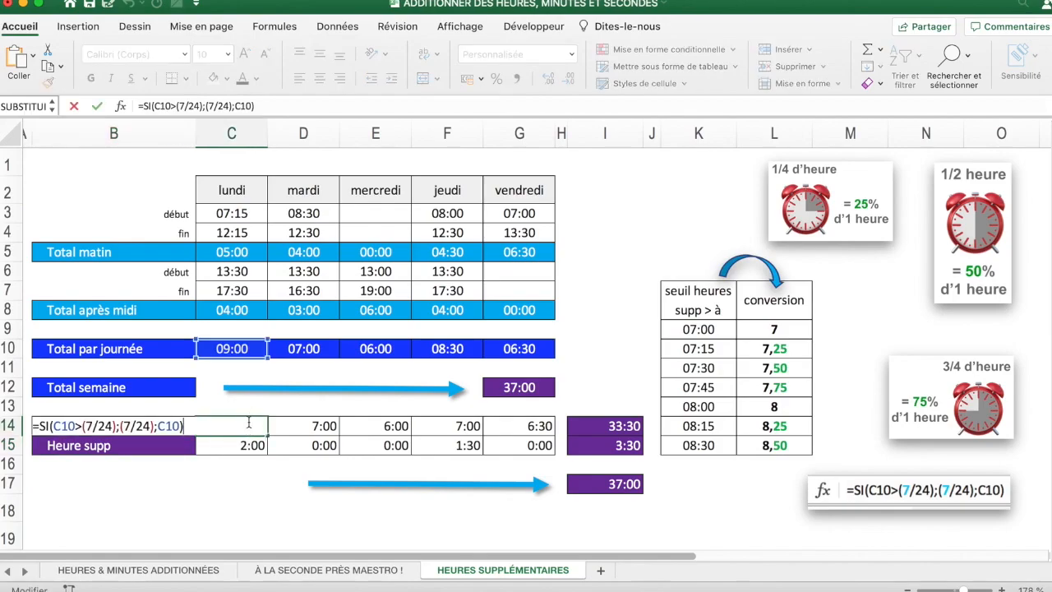
{"action": "left_click", "coordinate": [91, 424]}
{"action": "type", "text": ",5"}
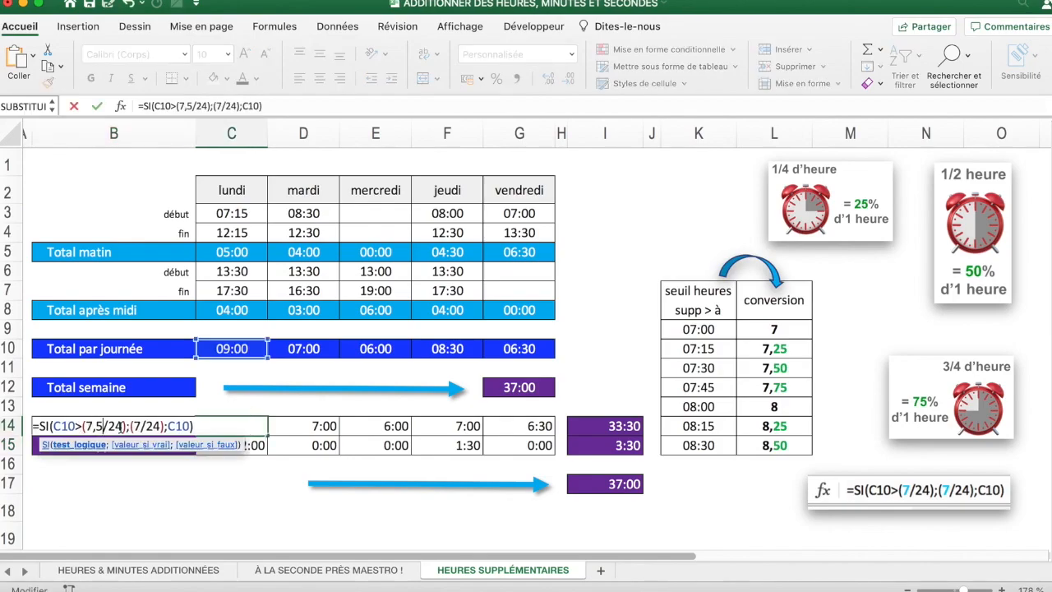
{"action": "left_click", "coordinate": [138, 426]}
{"action": "type", "text": ",5"}
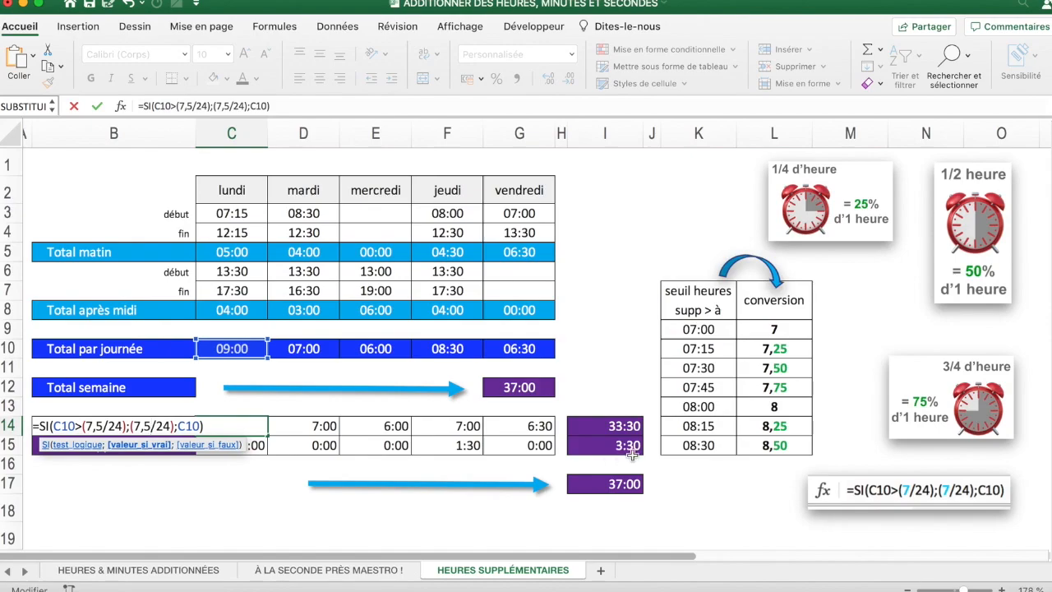
{"action": "key", "text": "Return"}
Fill the updated normal-hours formula from C14 across to G14.
{"action": "left_click", "coordinate": [266, 434]}
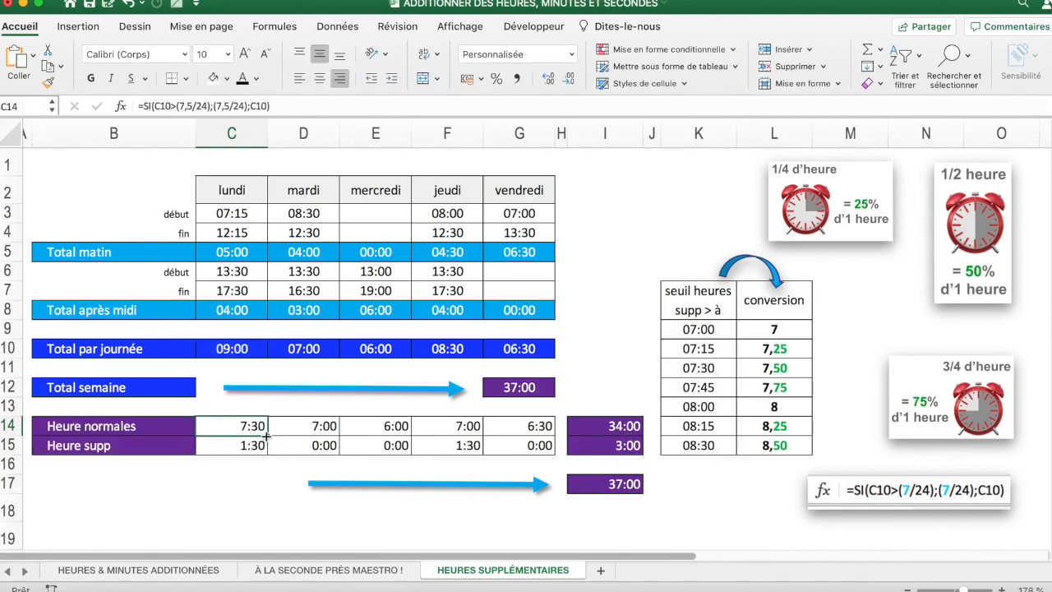
{"action": "left_click_drag", "start_coordinate": [266, 436], "coordinate": [536, 434]}
{"action": "key", "text": "Tab"}
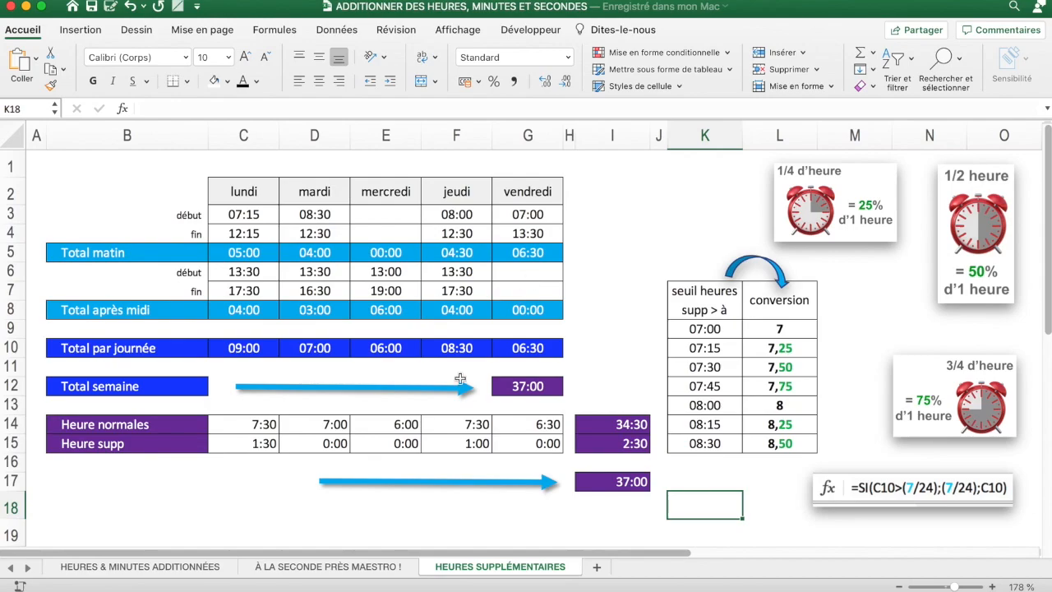
Switch to the "À LA SECONDE PRÈS MAESTRO !" worksheet.
{"action": "left_click", "coordinate": [362, 566]}
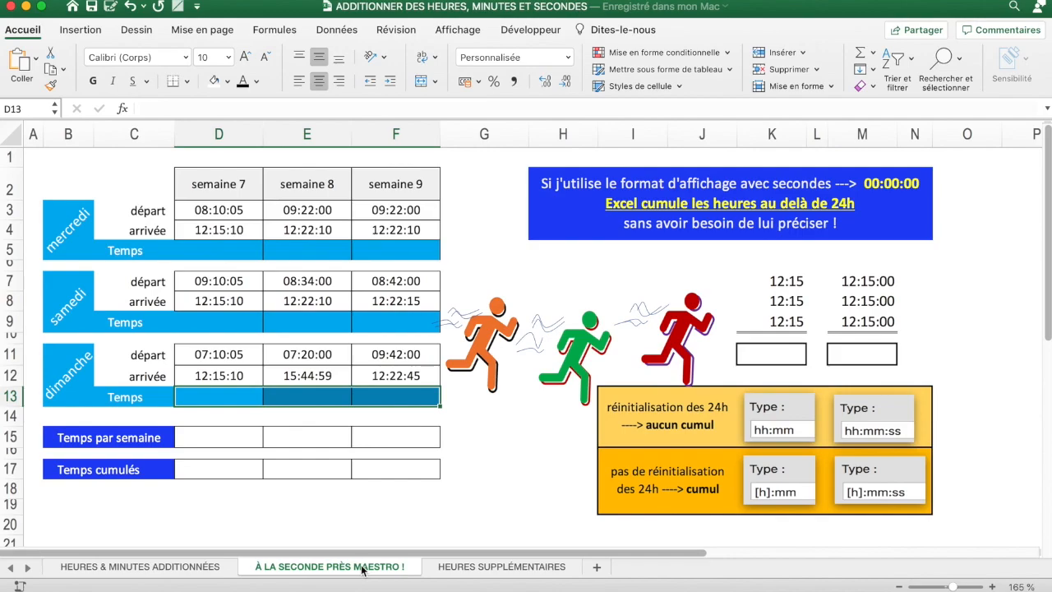